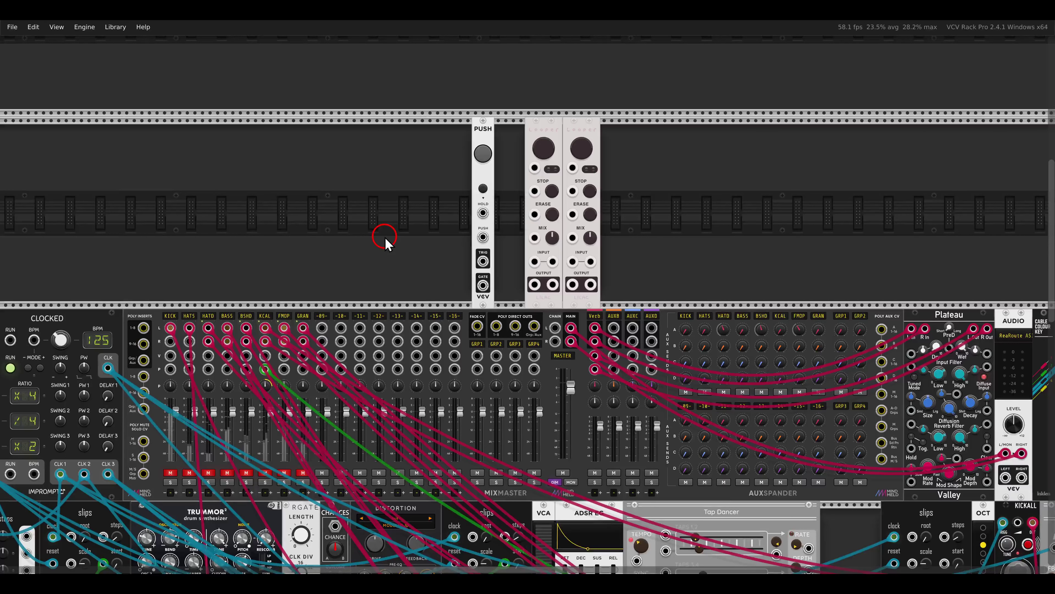
mouse_move(582, 113)
left_mouse_down()
mouse_move(522, 133)
mouse_move(597, 117)
left_mouse_up()
mouse_move(356, 294)
left_mouse_down()
mouse_move(326, 391)
mouse_move(353, 322)
mouse_move(339, 292)
left_mouse_up()
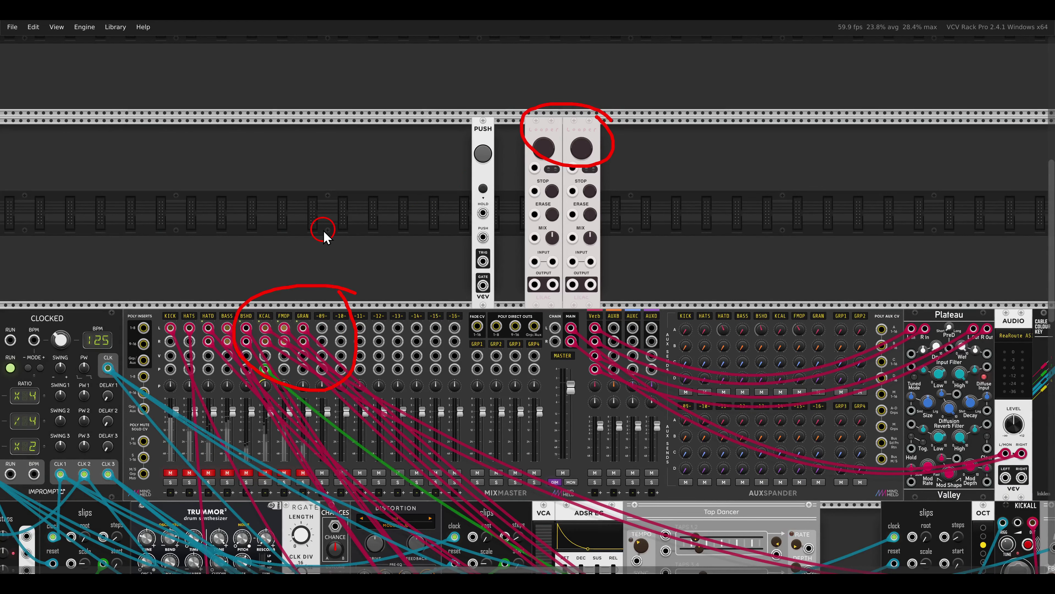
- Unmute the KICK, HATS and HATD channels on the MixMaster
scroll(292, 278, "up", 3)
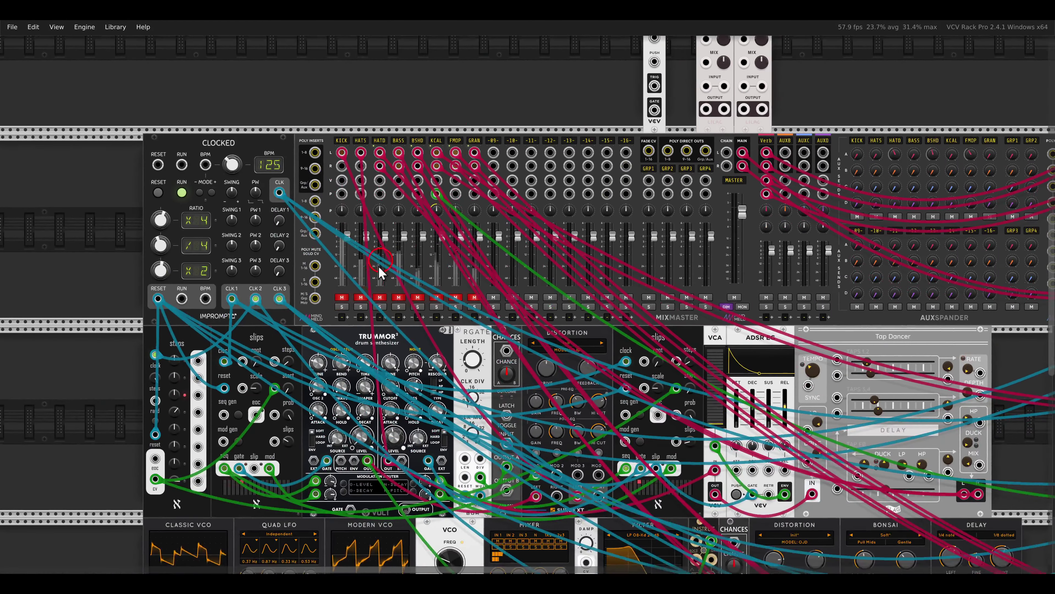
left_click(342, 297)
left_click(361, 297)
left_click(379, 296)
scroll(384, 309, "down", 1)
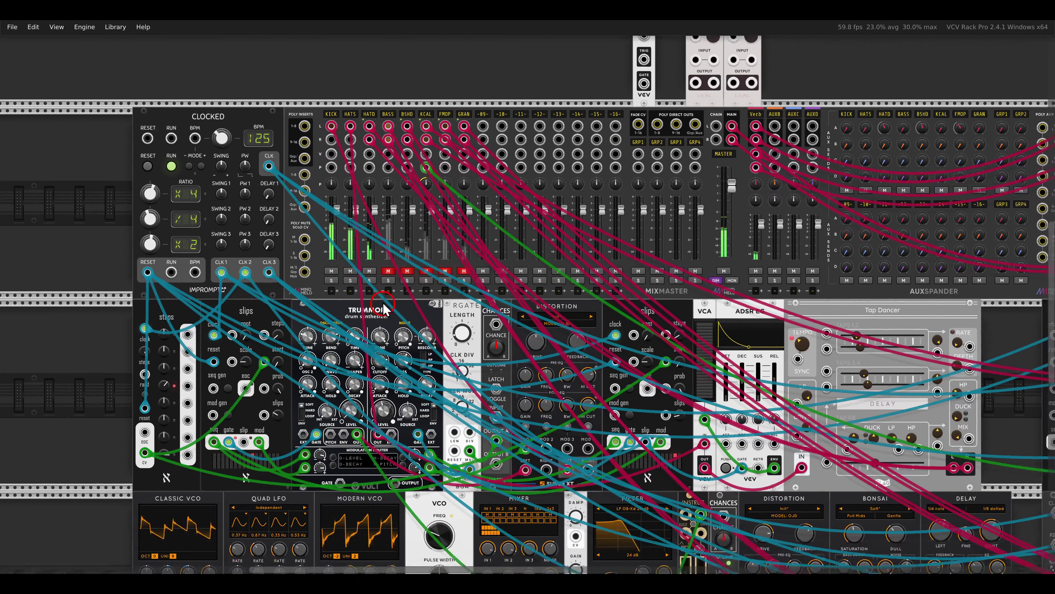
- Unmute the BASS and BSHD channels on the MixMaster
mouse_move(254, 260)
left_mouse_down()
mouse_move(223, 291)
mouse_move(267, 263)
left_mouse_up()
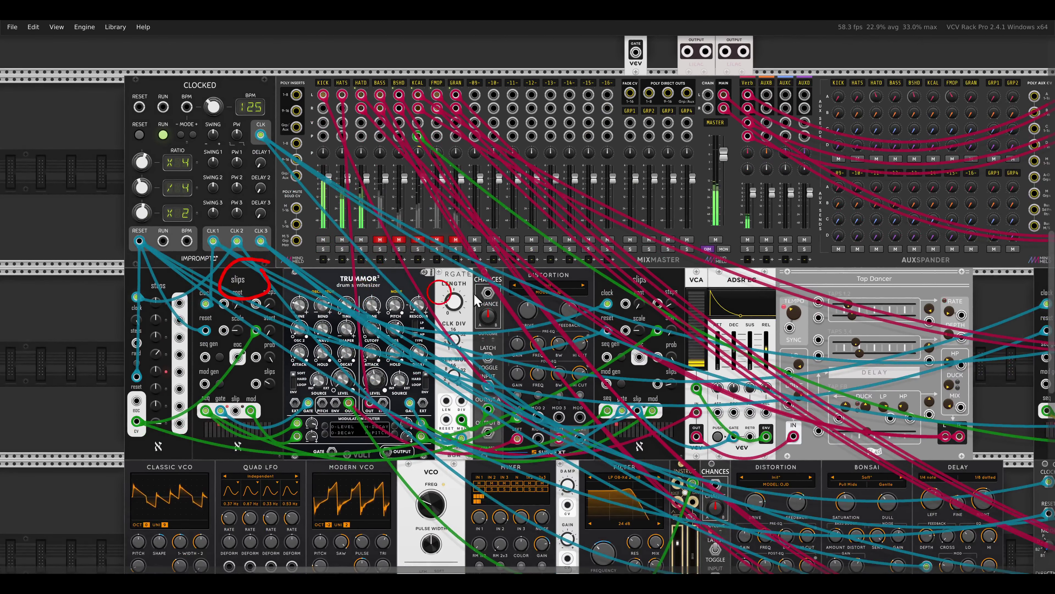
left_click_drag(658, 275, 656, 273)
left_click_drag(390, 229, 383, 245)
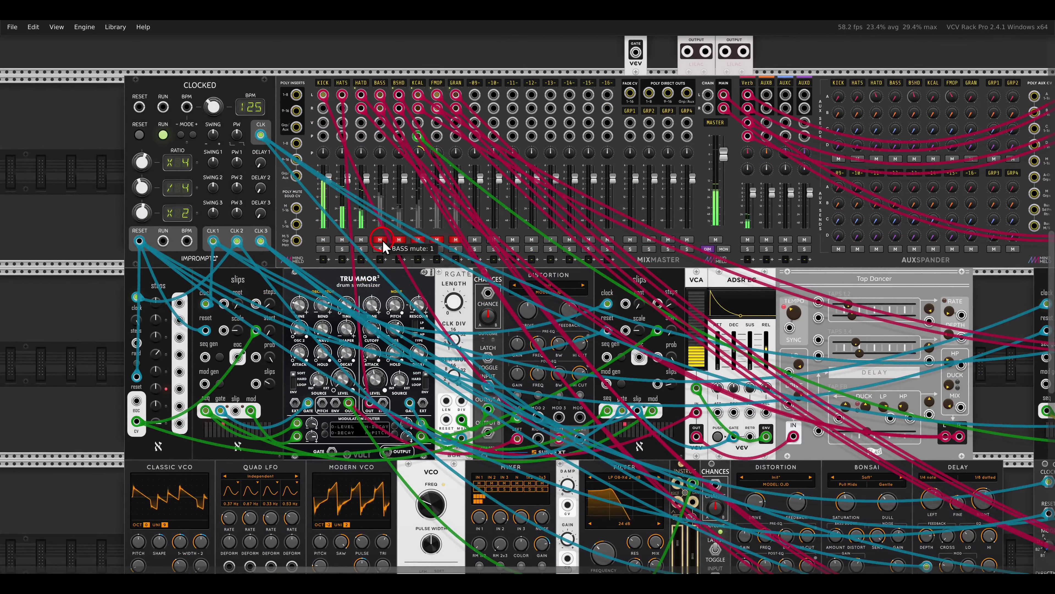
left_click(380, 240)
left_click(398, 240)
- Unmute the KCAL channel on the MixMaster and look over the Surge XT chain and the Kickall voice modules
left_click_drag(482, 433, 464, 296)
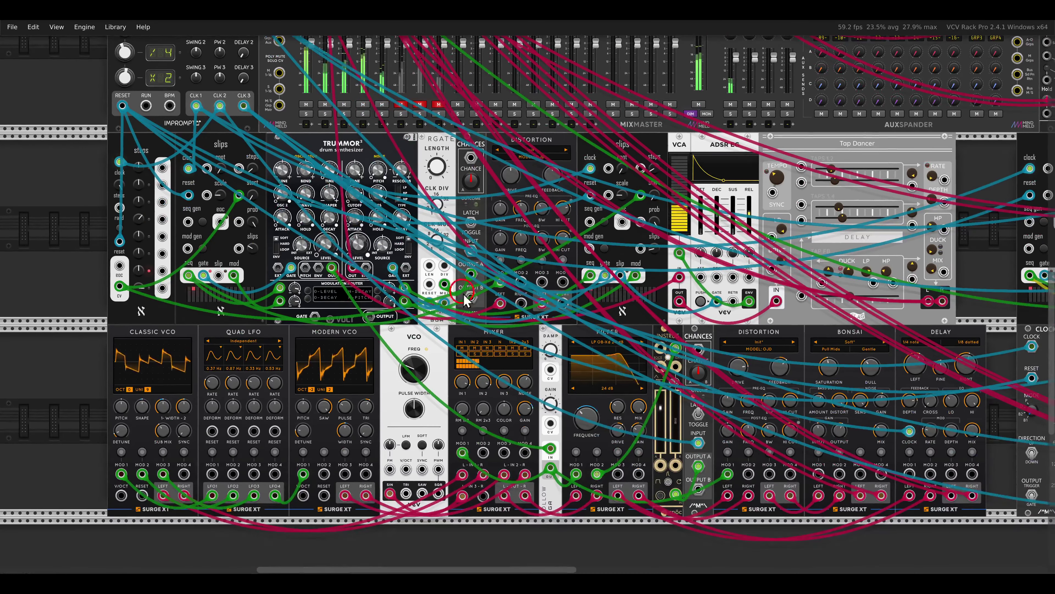
mouse_move(577, 342)
left_mouse_down()
mouse_move(800, 400)
mouse_move(743, 330)
mouse_move(715, 342)
left_mouse_up()
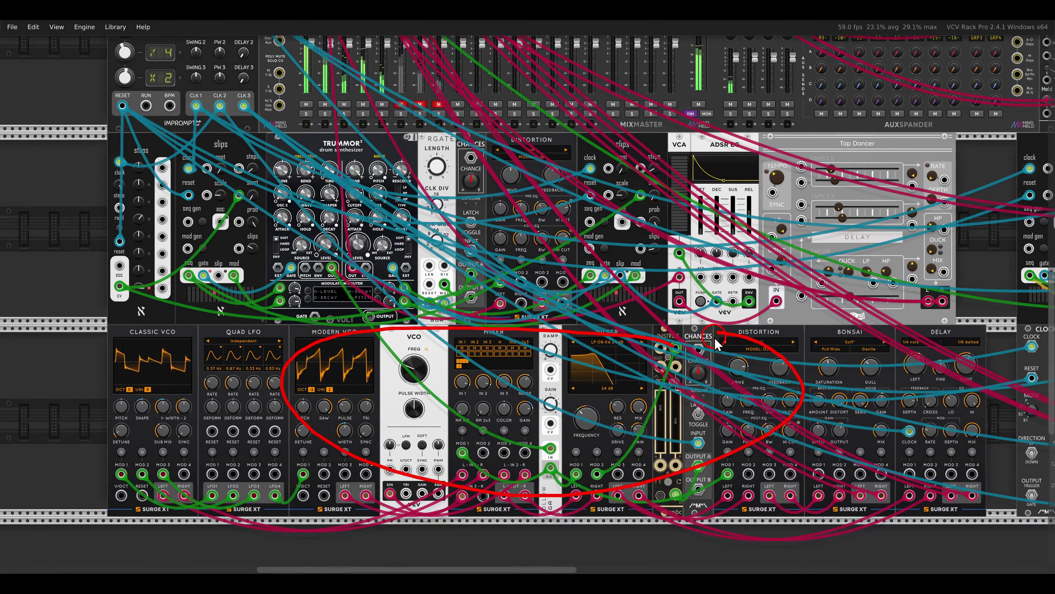
scroll(577, 185, "up", 2)
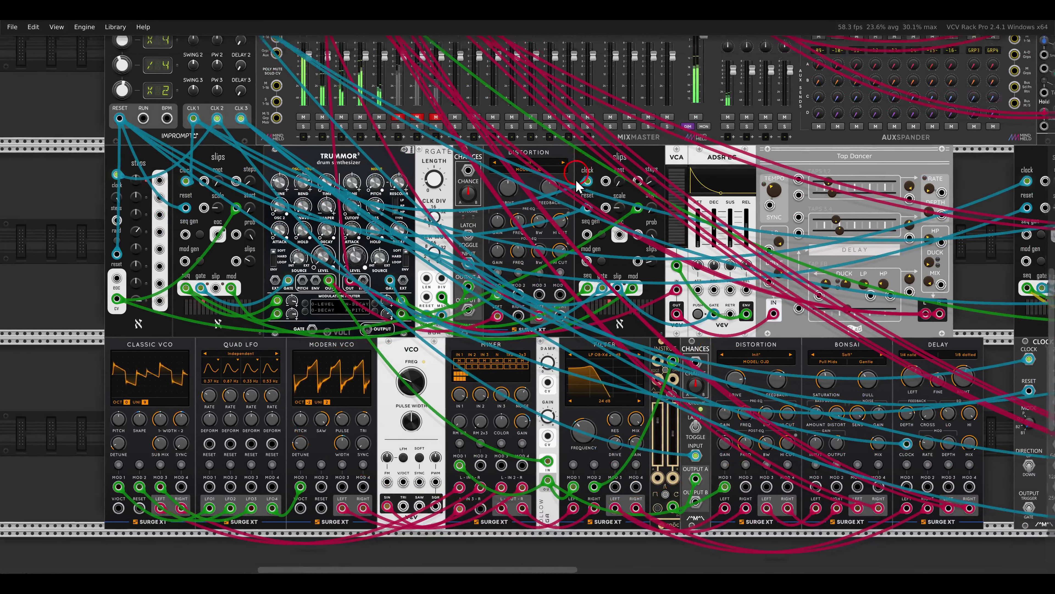
scroll(578, 184, "up", 5)
scroll(570, 306, "right", 8)
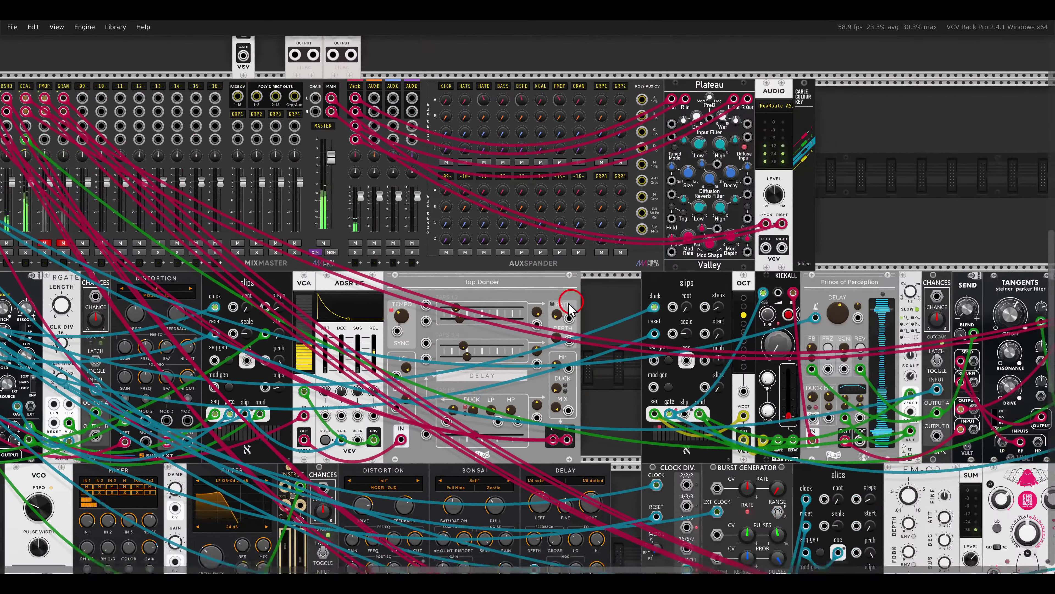
scroll(570, 307, "right", 6)
mouse_move(548, 239)
left_mouse_down()
mouse_move(495, 284)
mouse_move(554, 252)
left_mouse_up()
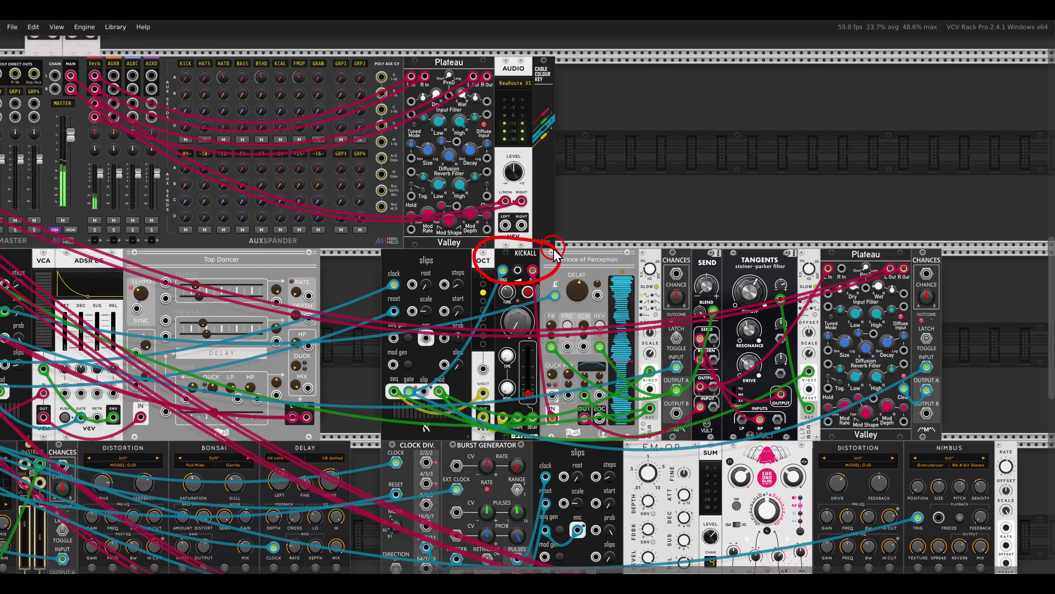
- Unmute the FMOP and GRAN channels and mute the MASTER output on the MixMaster
scroll(312, 245, "down", 5)
scroll(312, 245, "right", 2)
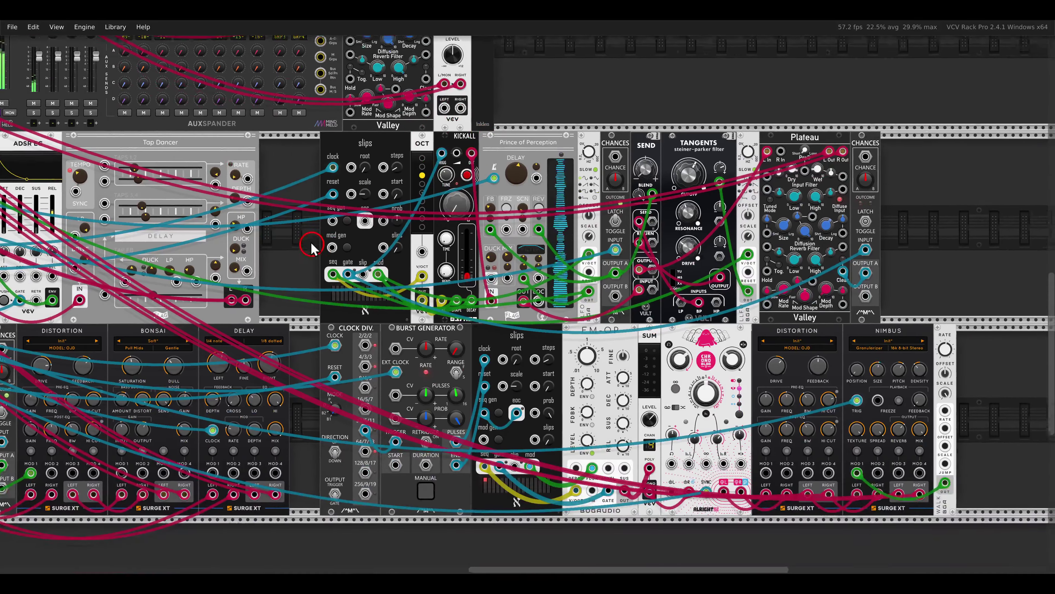
scroll(311, 245, "down", 1)
scroll(312, 245, "right", 1)
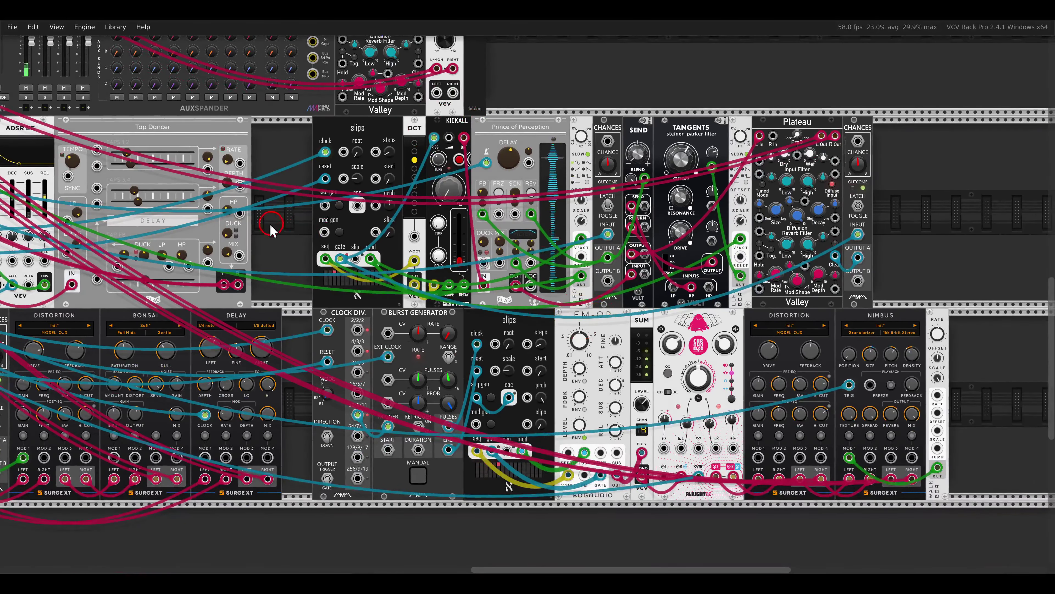
scroll(271, 230, "up", 4)
scroll(271, 230, "left", 16)
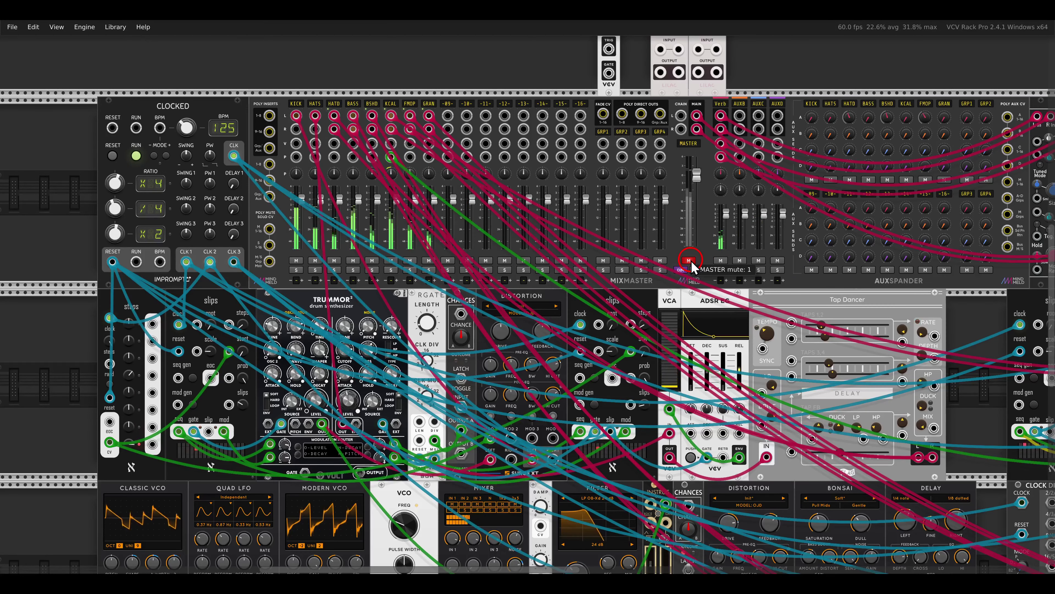
- Examine the MixMaster's track inputs and its poly direct outs for tracks 1-8, 9-16 and Grp/Aux
scroll(667, 217, "up", 5)
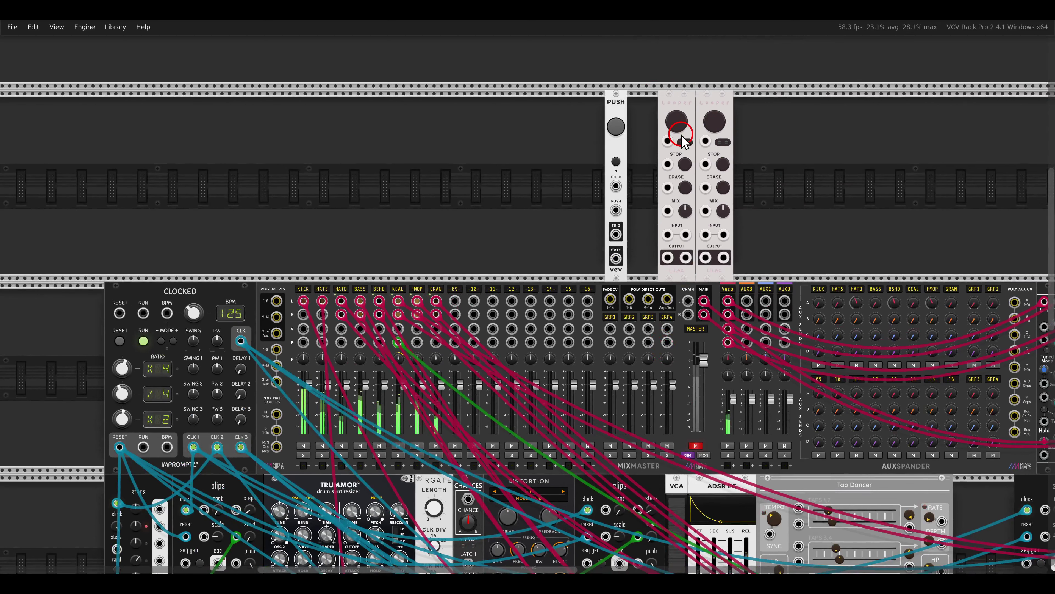
mouse_move(450, 260)
left_mouse_down()
mouse_move(339, 253)
mouse_move(296, 270)
mouse_move(303, 317)
mouse_move(425, 329)
mouse_move(462, 297)
mouse_move(446, 259)
left_mouse_up()
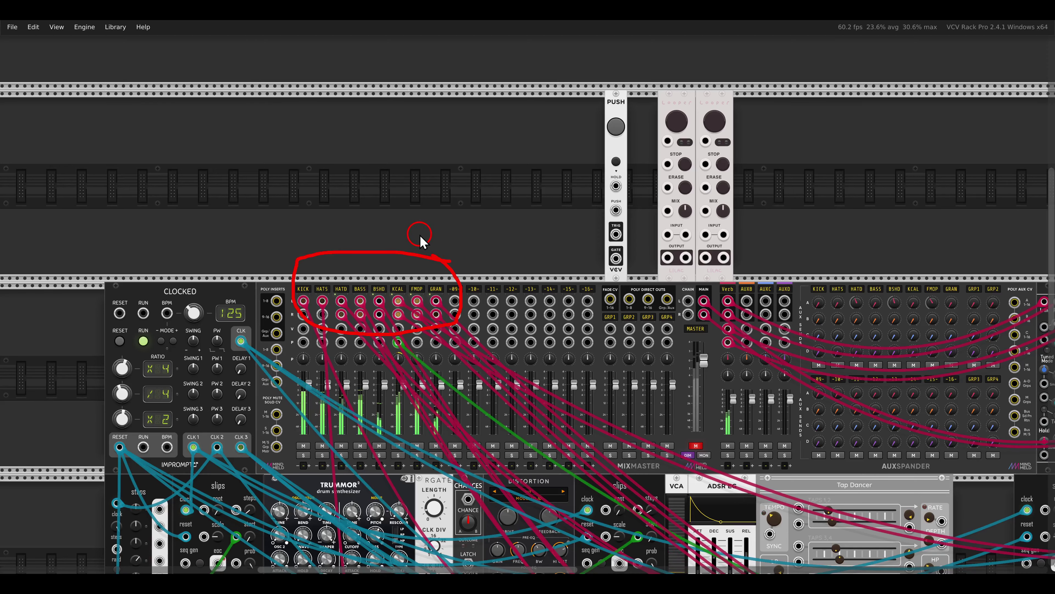
scroll(523, 243, "up", 8)
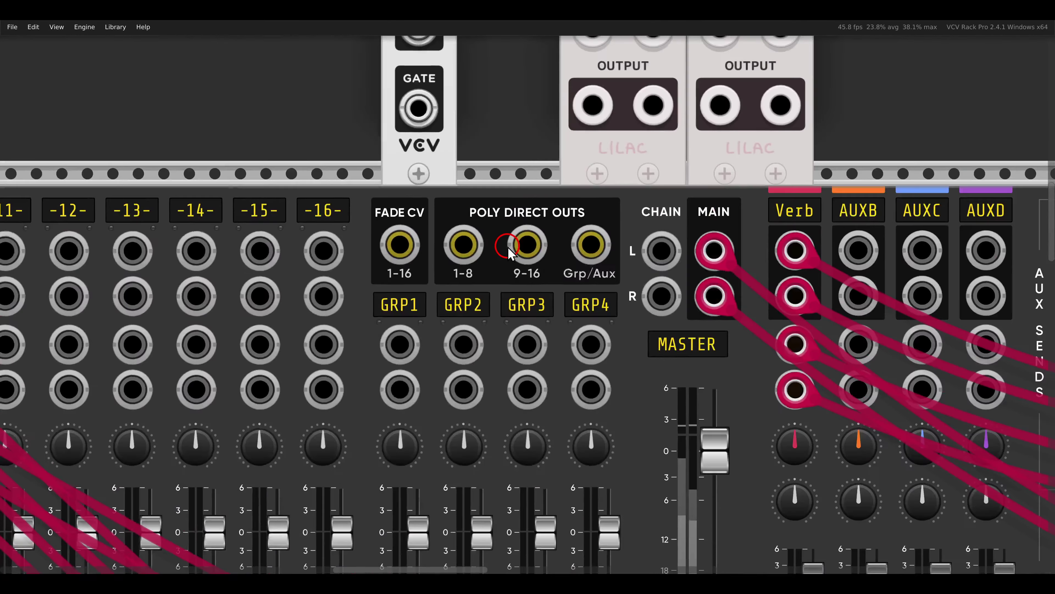
mouse_move(616, 217)
left_mouse_down()
mouse_move(454, 306)
mouse_move(606, 218)
left_mouse_up()
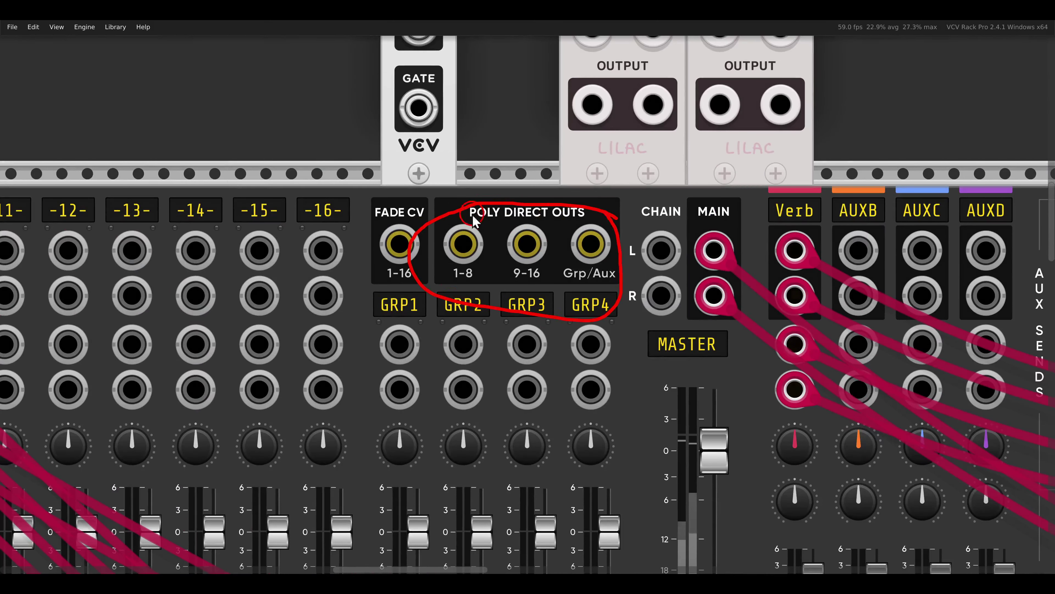
mouse_move(445, 182)
left_mouse_down()
mouse_move(459, 219)
mouse_move(470, 212)
left_mouse_up()
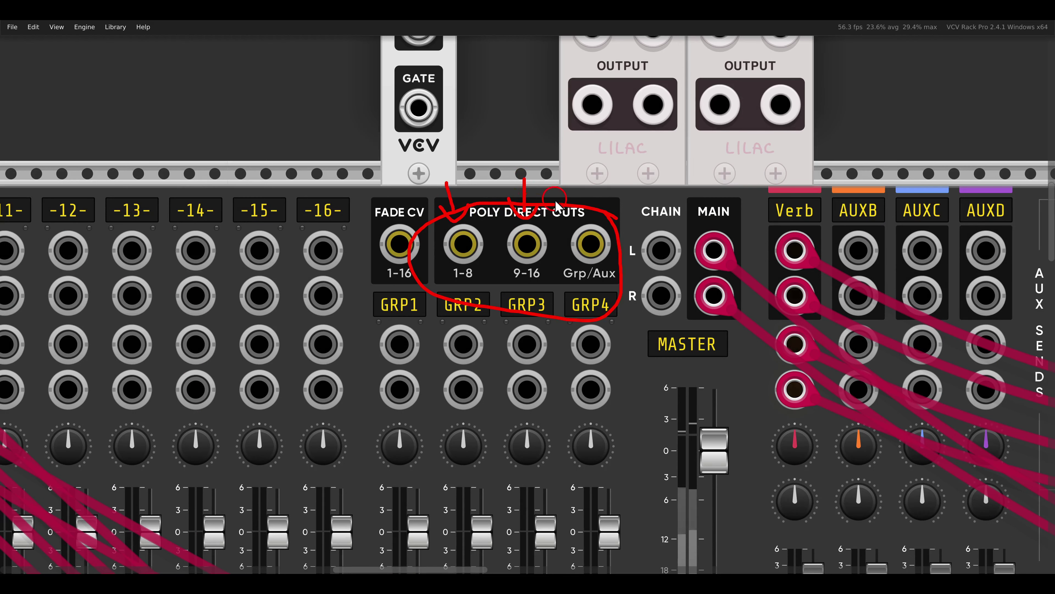
mouse_move(591, 167)
left_mouse_down()
mouse_move(594, 202)
mouse_move(575, 193)
mouse_move(586, 211)
mouse_move(606, 204)
left_mouse_up()
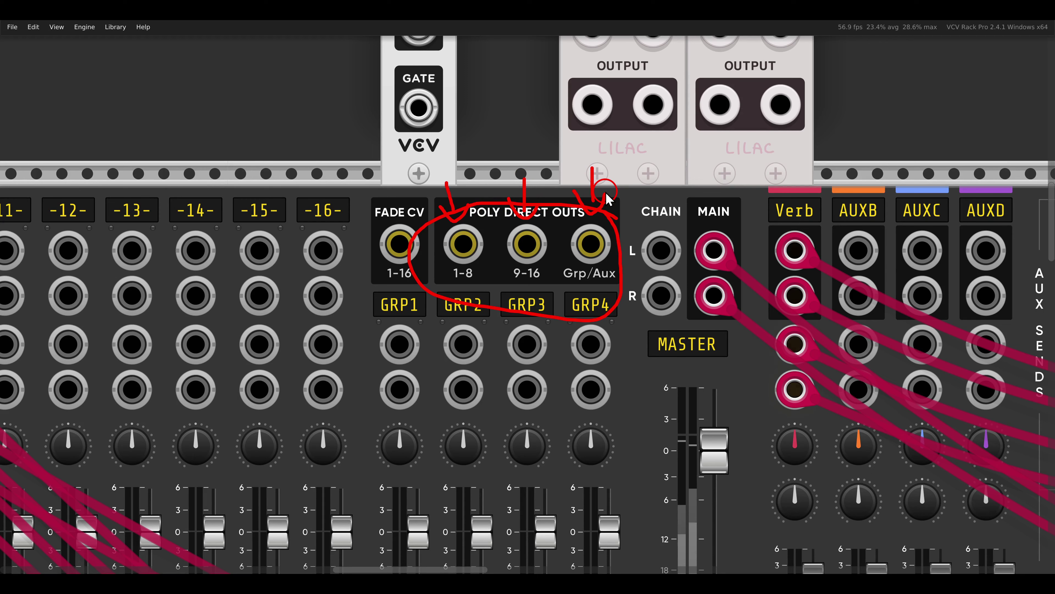
key("Escape")
- Patch the MixMaster's 1-8 direct out to the first Looper's left input and the Grp/Aux out to the second Looper's left input
scroll(503, 184, "down", 4)
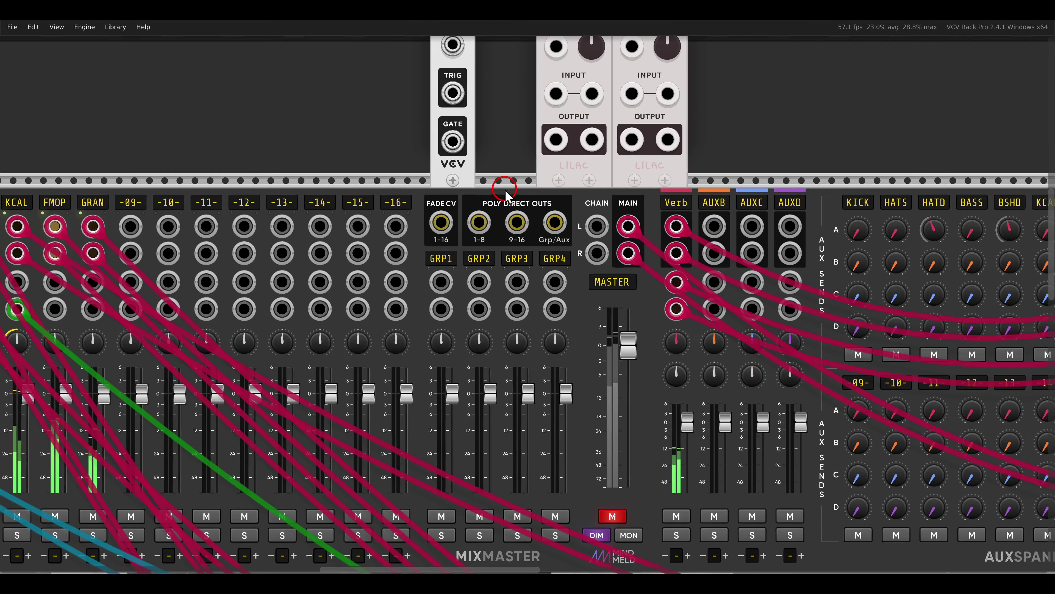
scroll(303, 233, "up", 1)
left_click_drag(460, 317, 538, 189)
scroll(509, 207, "up", 2)
scroll(509, 208, "up", 2)
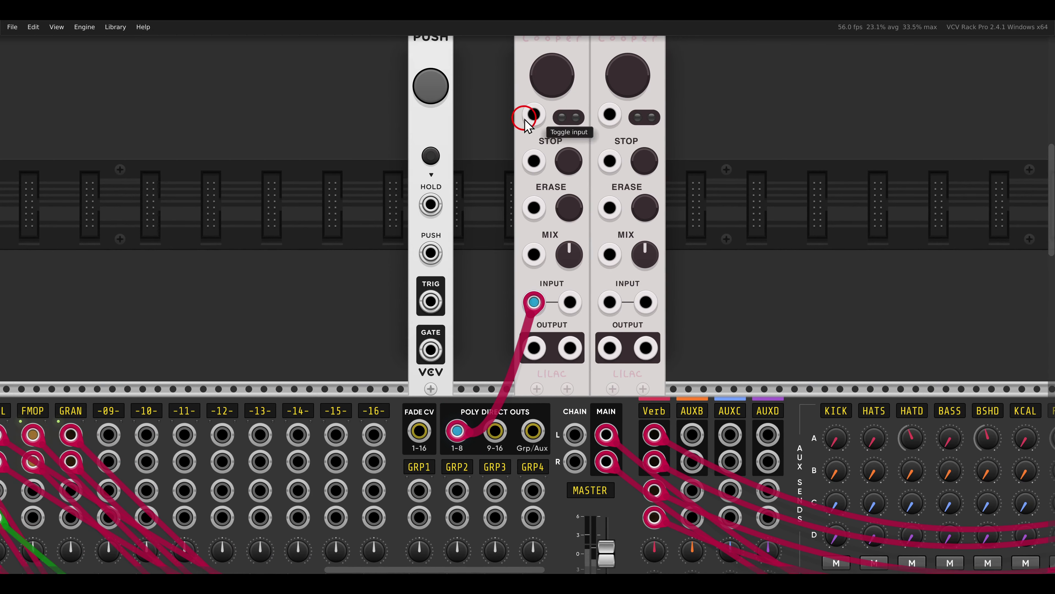
scroll(498, 208, "down", 2)
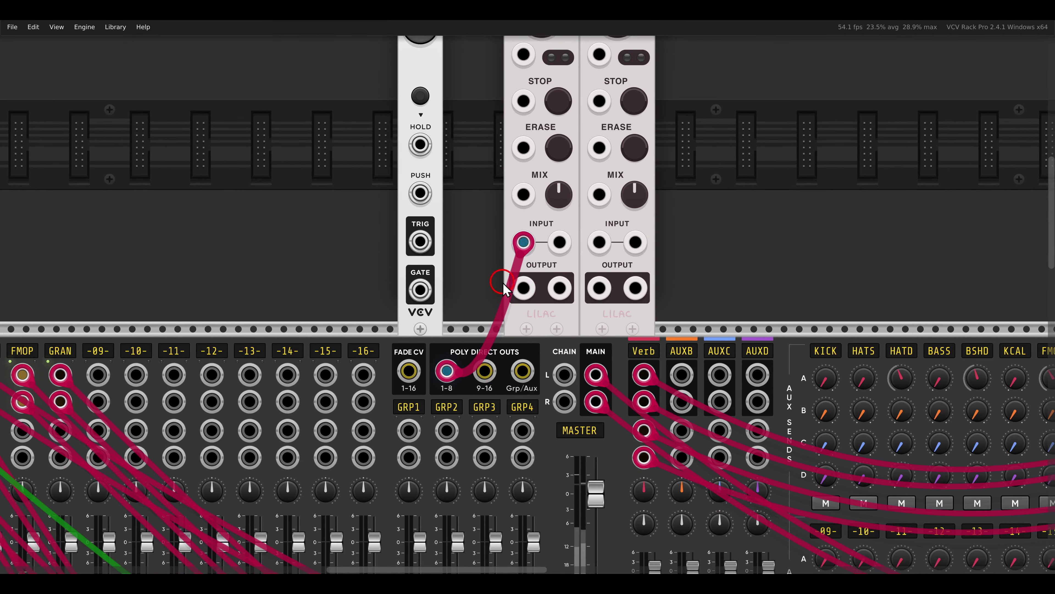
left_click_drag(532, 372, 600, 243)
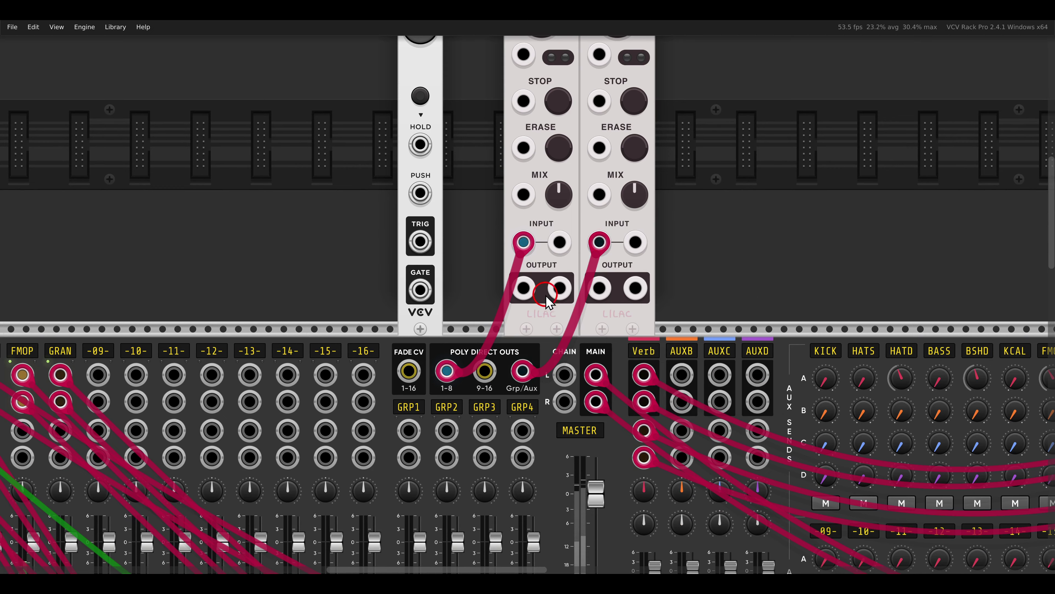
- Examine the AuxSpander sends and Plateau reverb patched to the Verb aux, and the effects chain after the Kickall voice
scroll(479, 376, "down", 5)
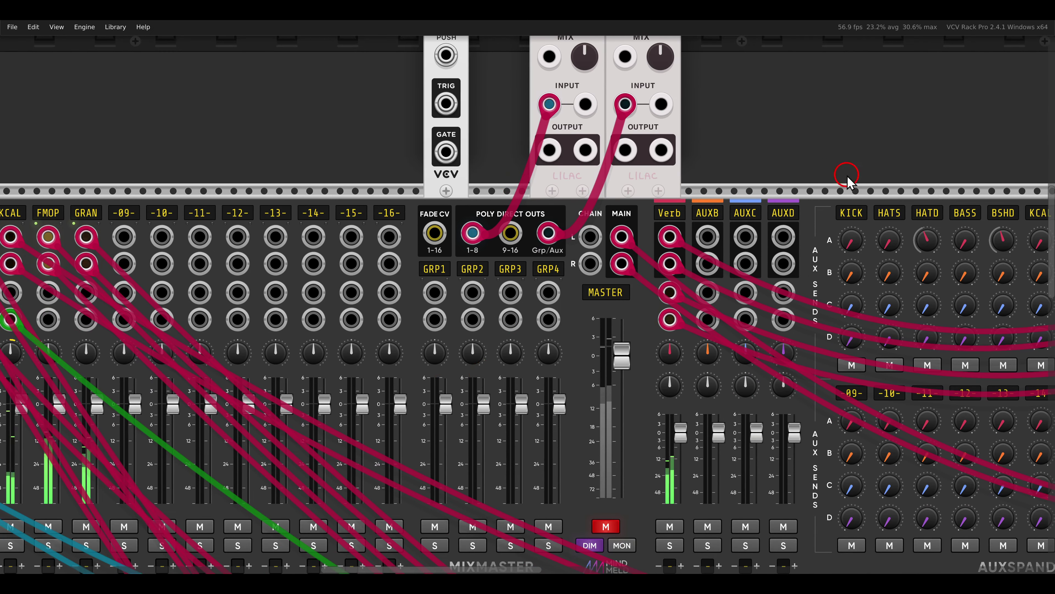
left_click_drag(844, 169, 396, 166)
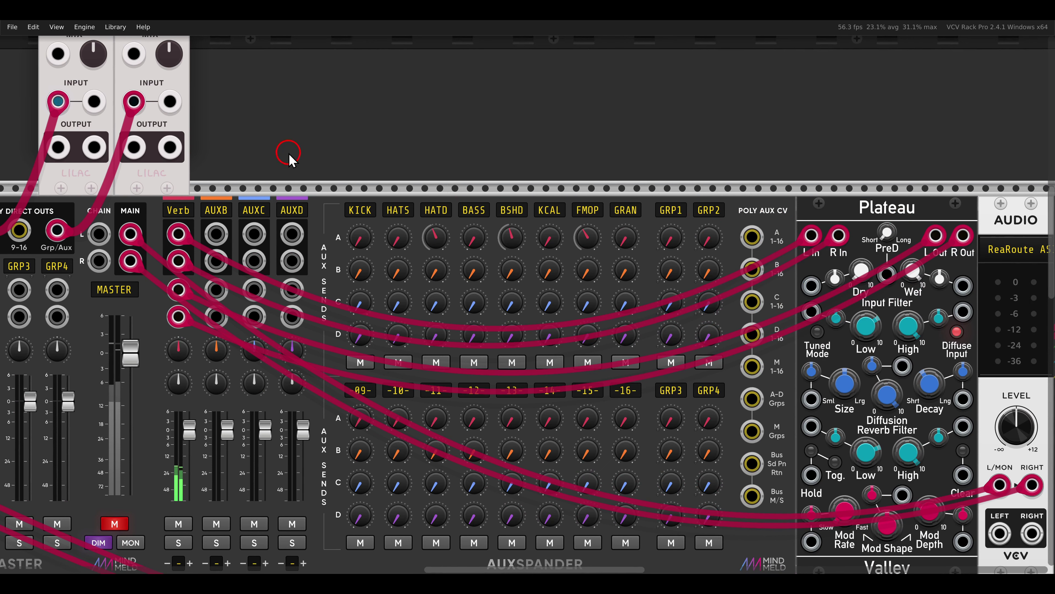
left_click_drag(288, 153, 763, 459)
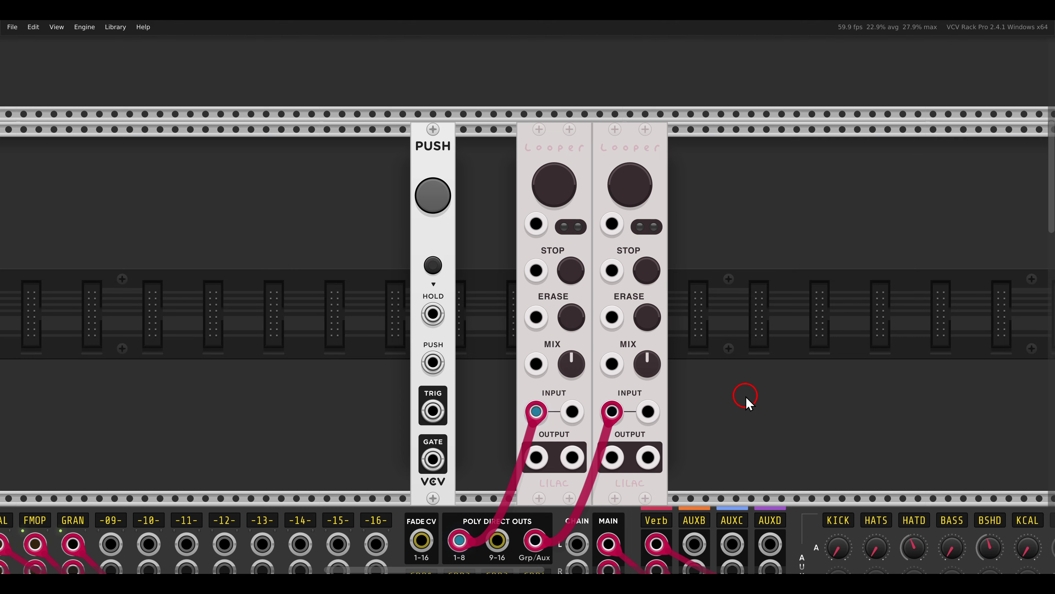
scroll(827, 481, "down", 15)
scroll(827, 480, "right", 20)
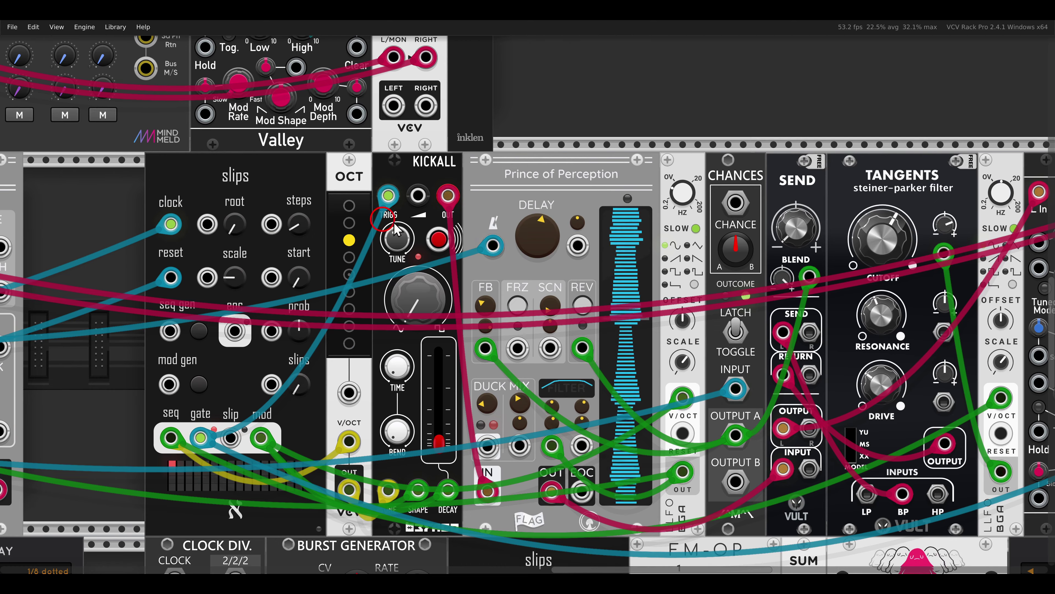
scroll(586, 200, "down", 5)
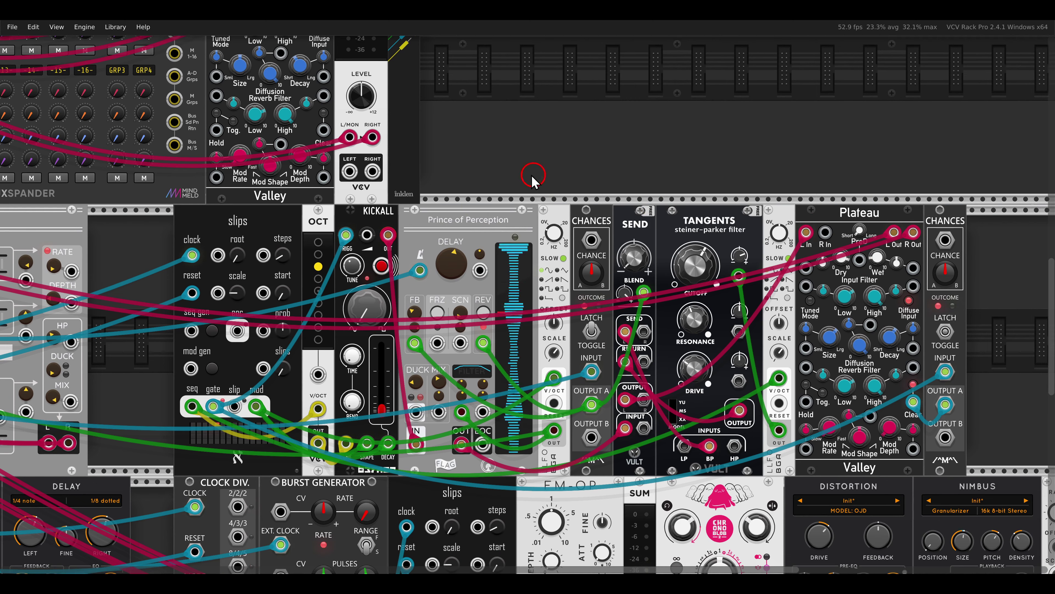
left_click_drag(524, 171, 843, 275)
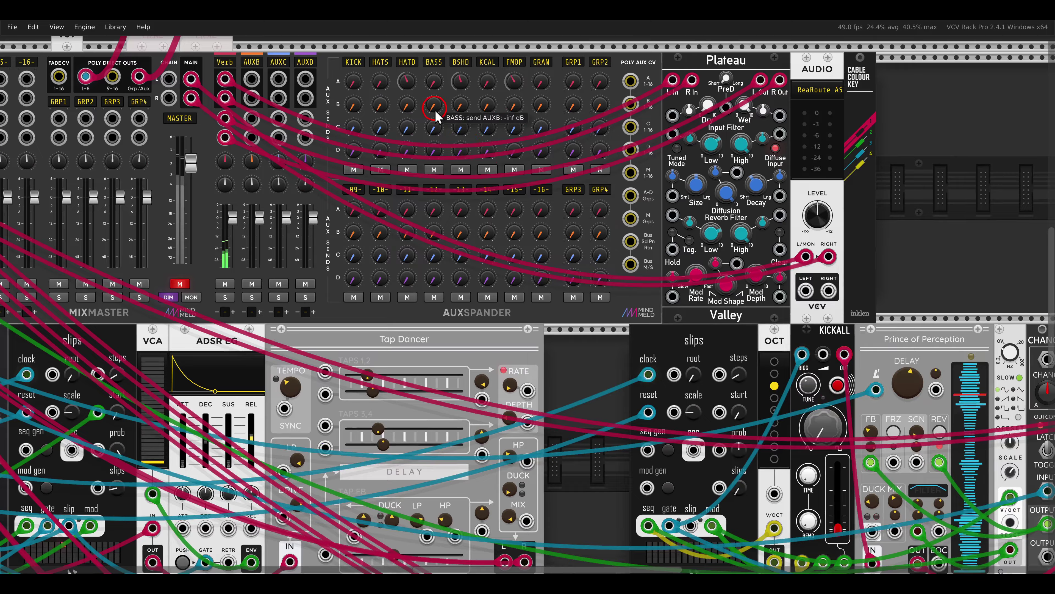
- Review the first Looper's export file settings and inspect the polyphonic signals at its left input
left_click_drag(435, 110, 808, 418)
scroll(589, 185, "up", 3)
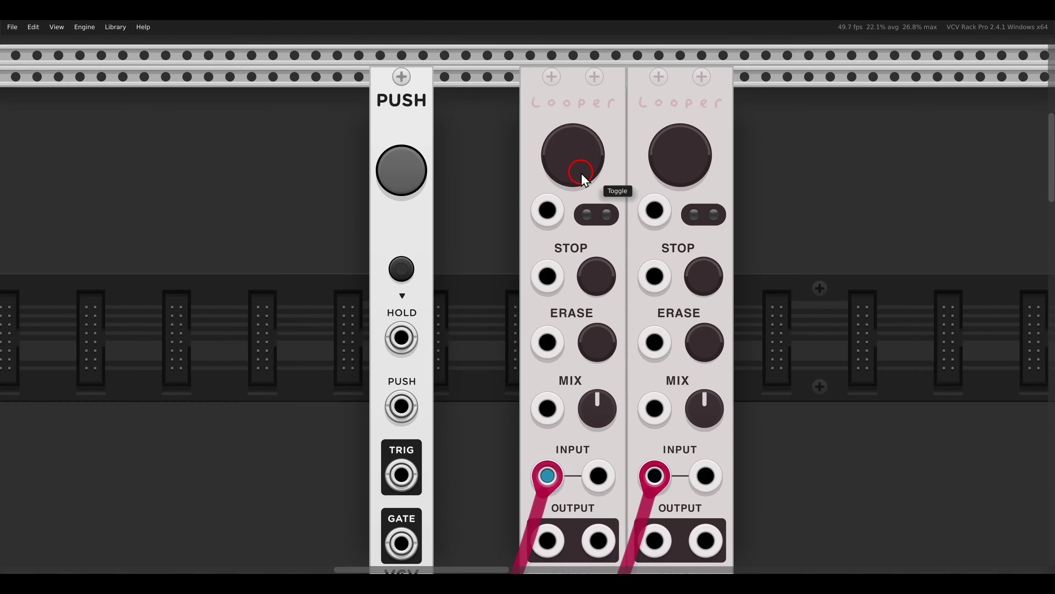
scroll(632, 161, "down", 2)
right_click(582, 70)
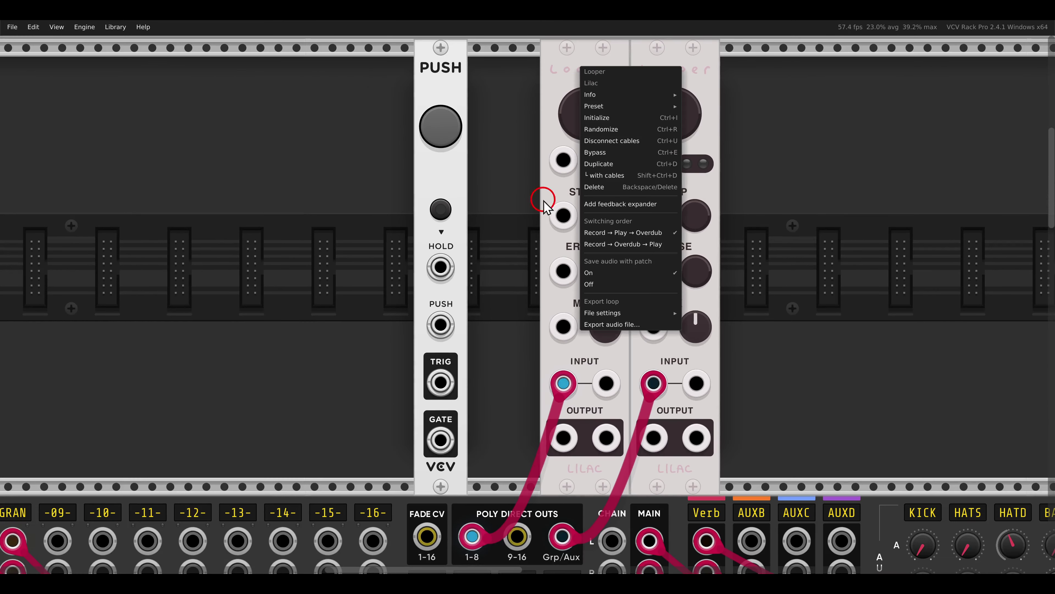
left_click(601, 316)
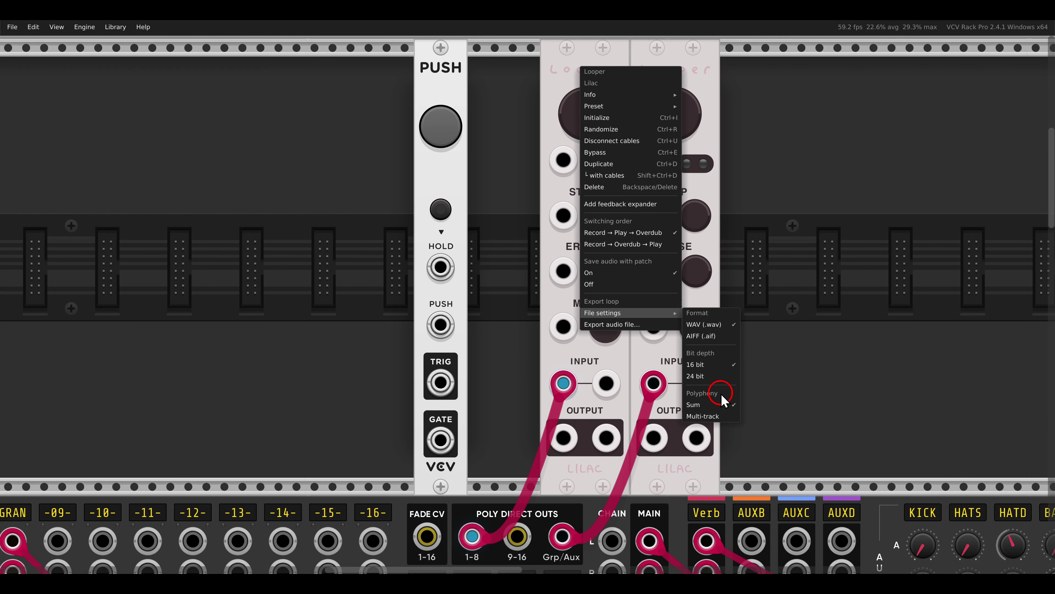
left_click(762, 366)
scroll(785, 345, "down", 3)
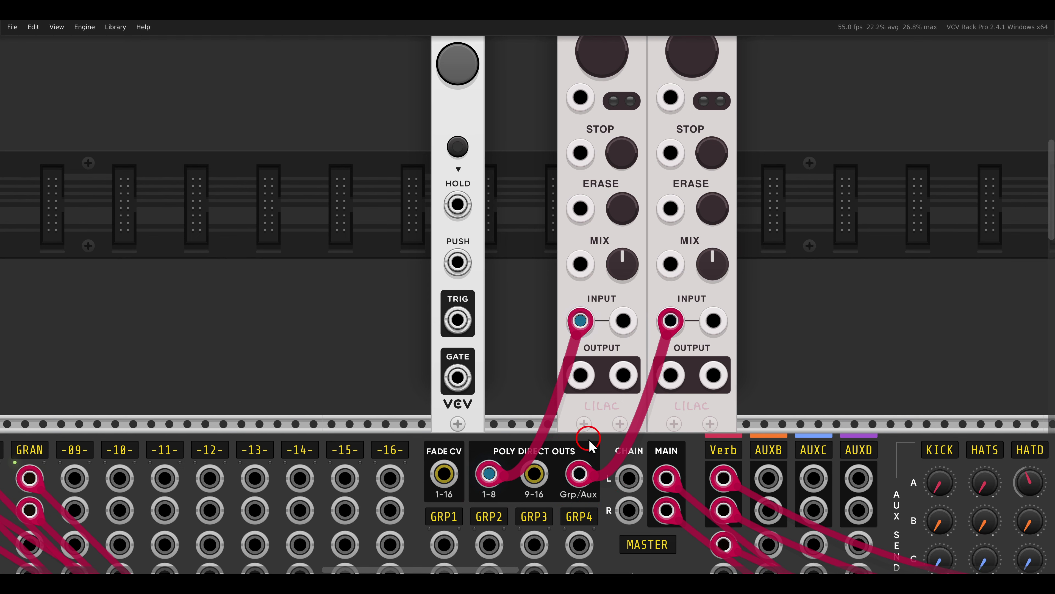
mouse_move(578, 319)
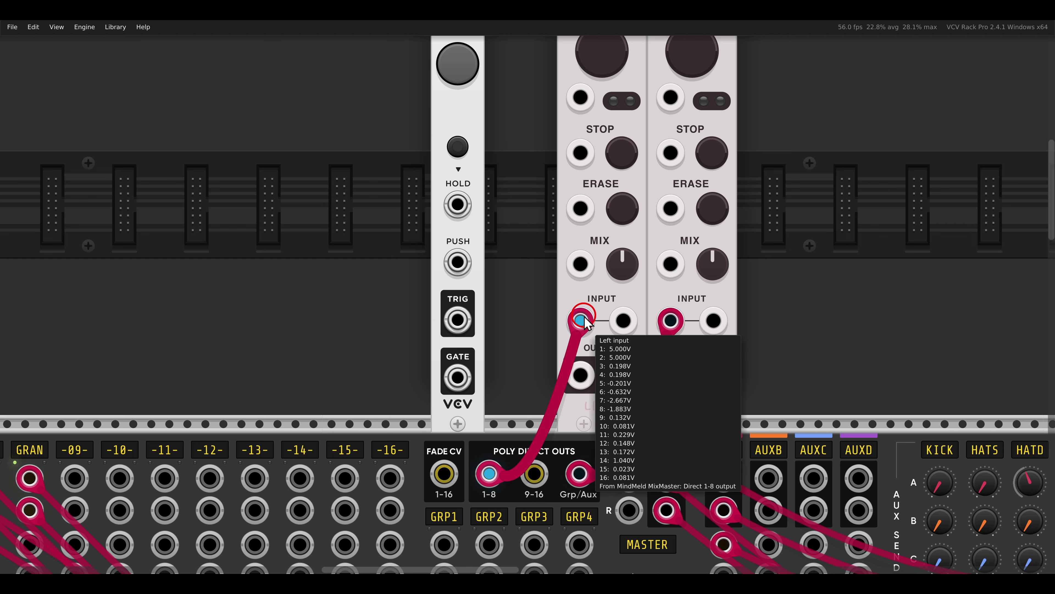
- Set the export polyphony of both Looper modules to Multi-track
scroll(725, 213, "up", 3)
right_click(580, 59)
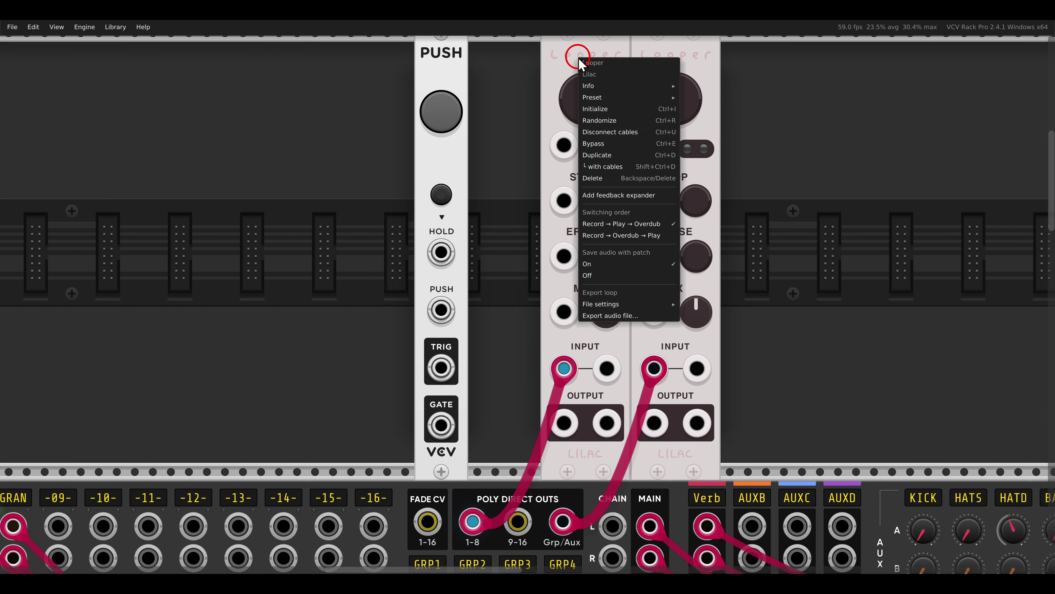
mouse_move(609, 305)
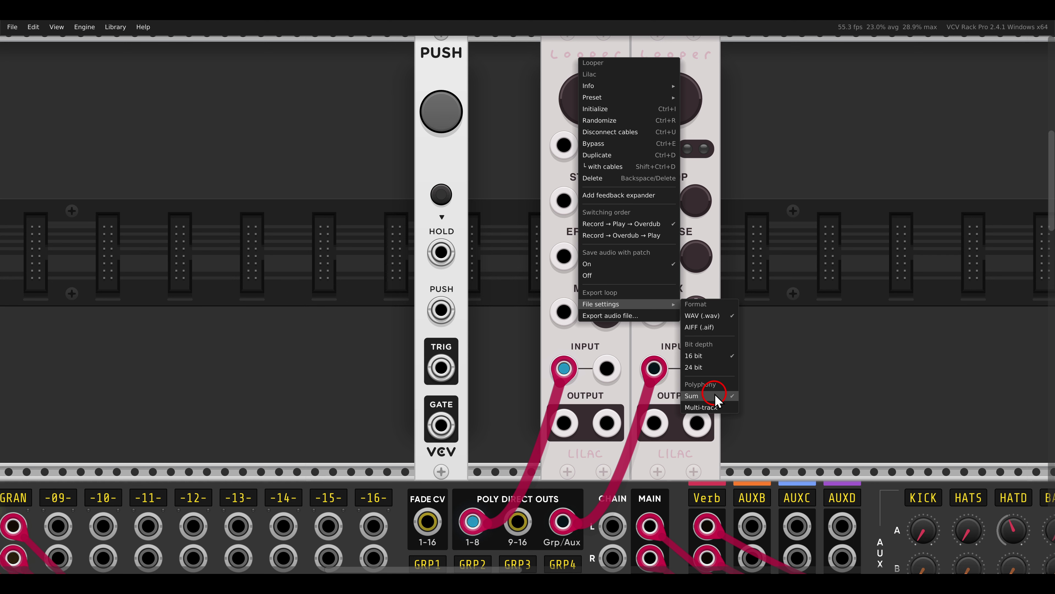
left_click(728, 407)
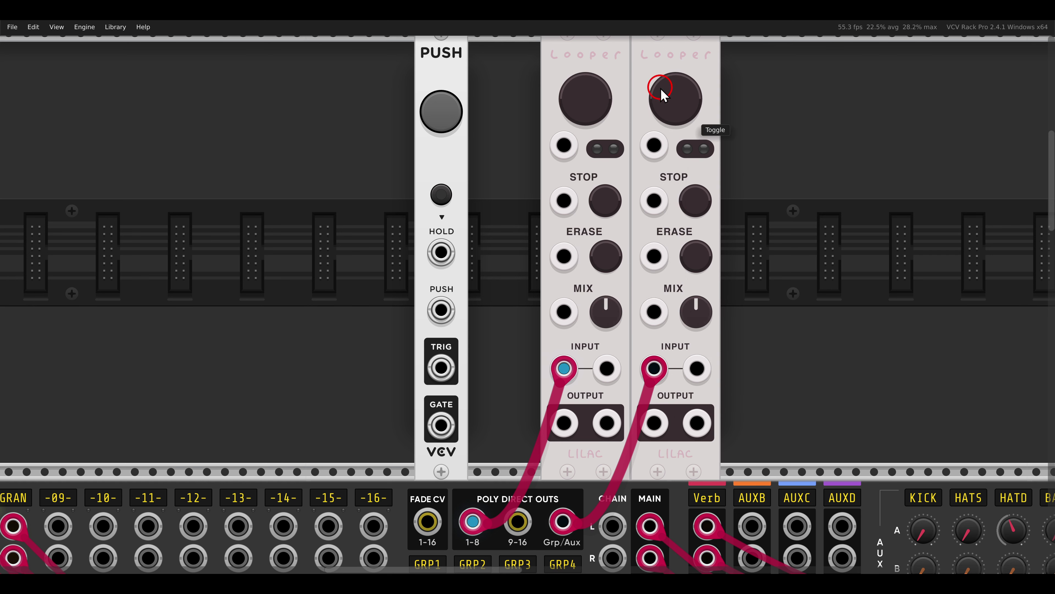
right_click(648, 70)
mouse_move(718, 318)
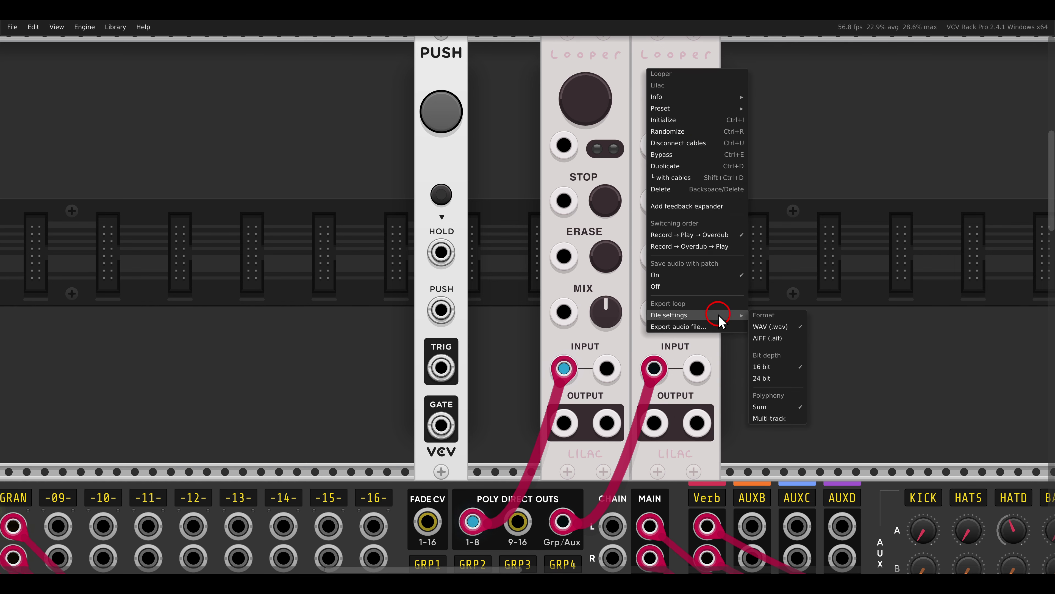
left_click(786, 419)
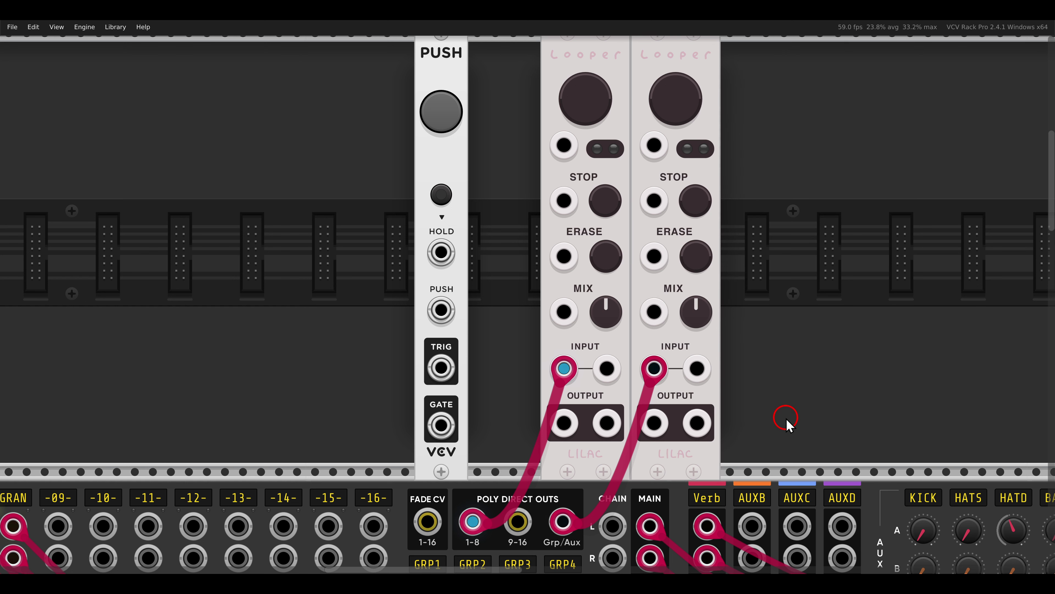
- Patch the PUSH module's TRIG output to both Loopers' toggle inputs and record a loop on both at once
left_click_drag(747, 323, 782, 349)
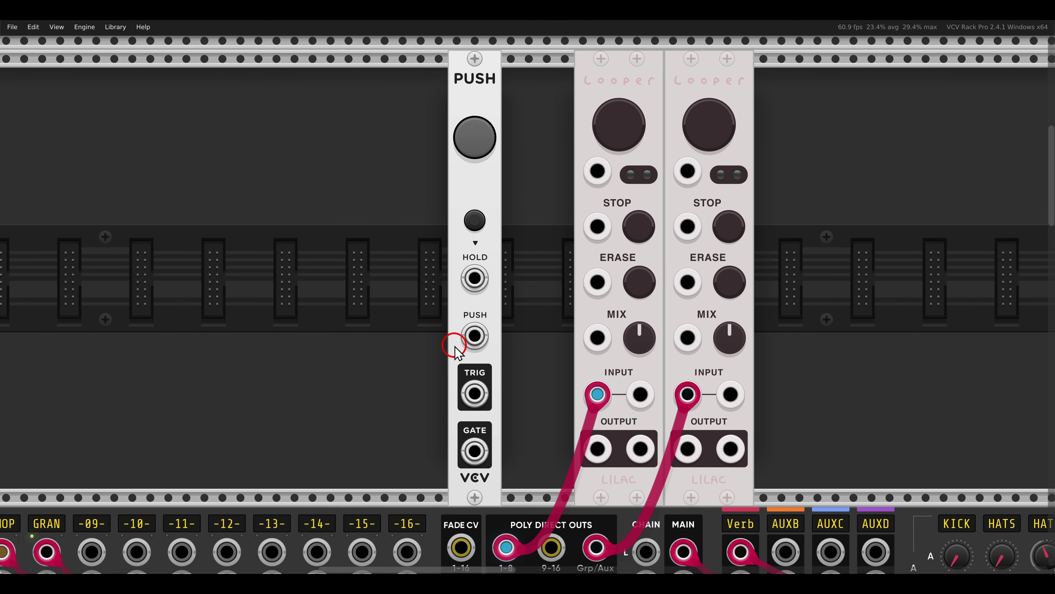
left_click_drag(476, 401, 687, 170)
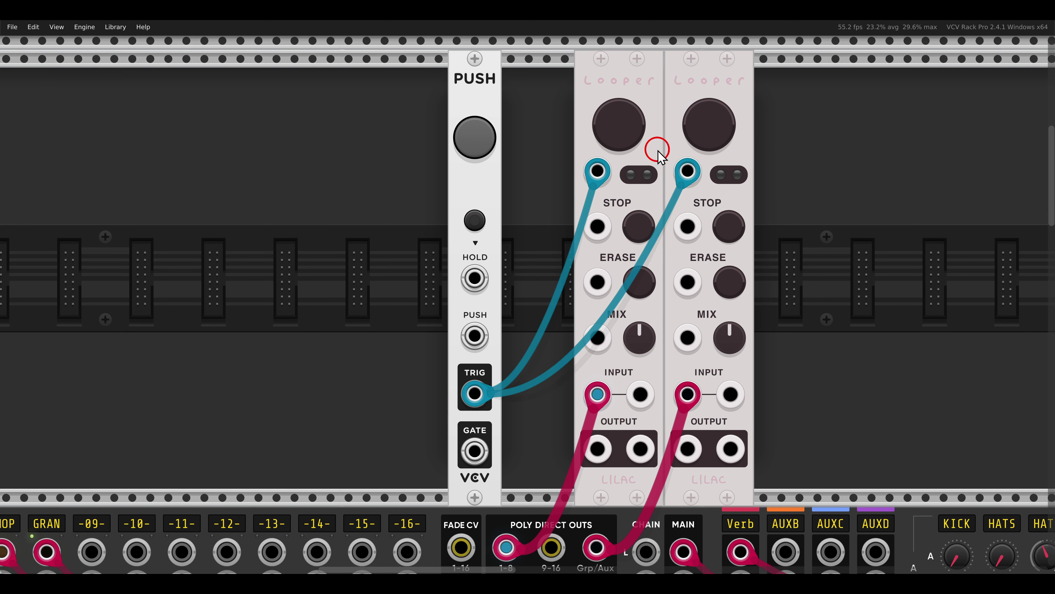
left_click(486, 144)
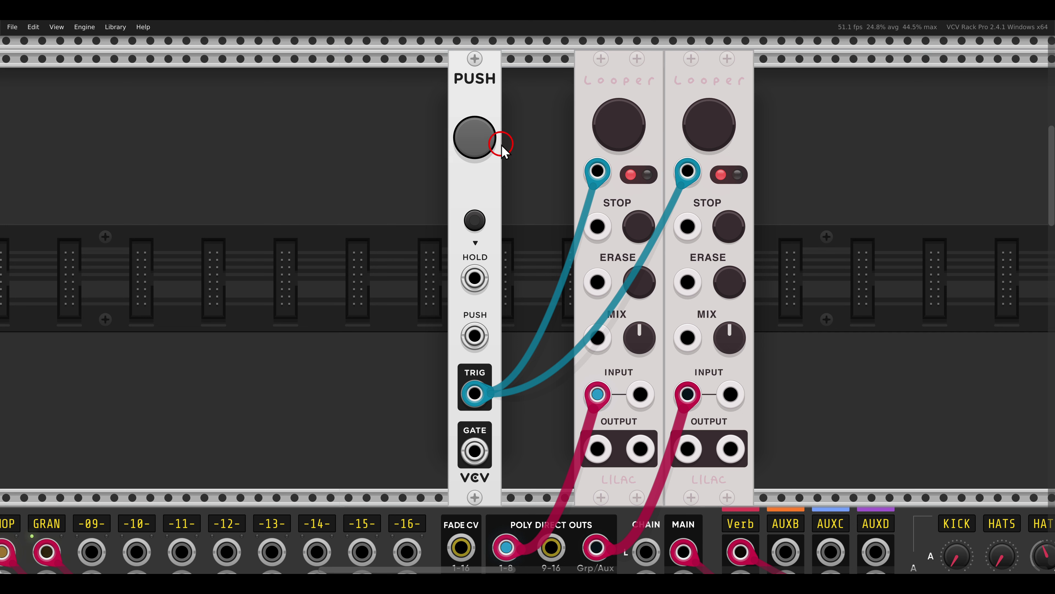
left_click(490, 144)
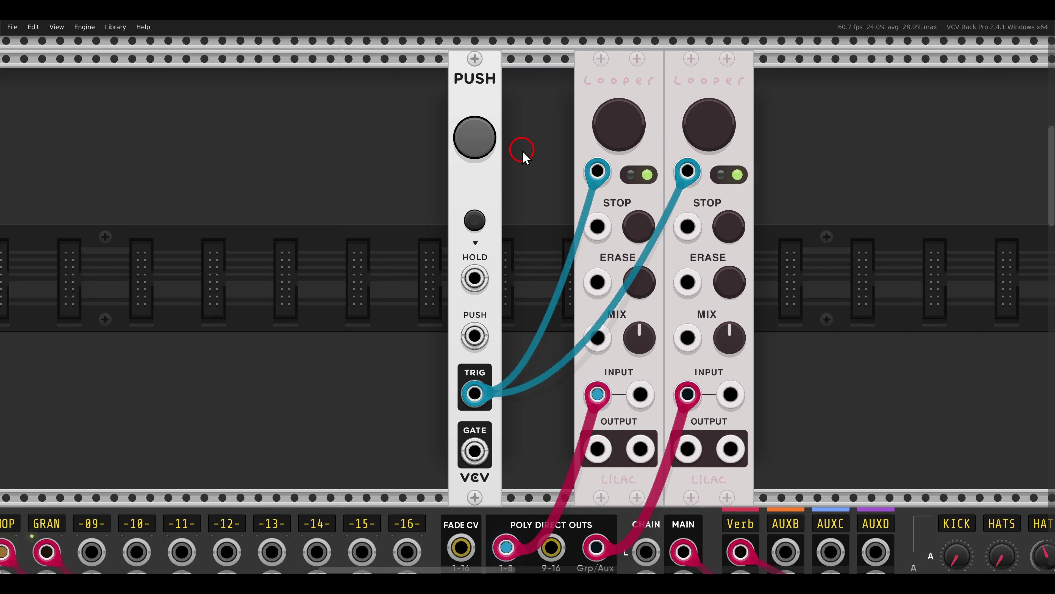
right_click(589, 85)
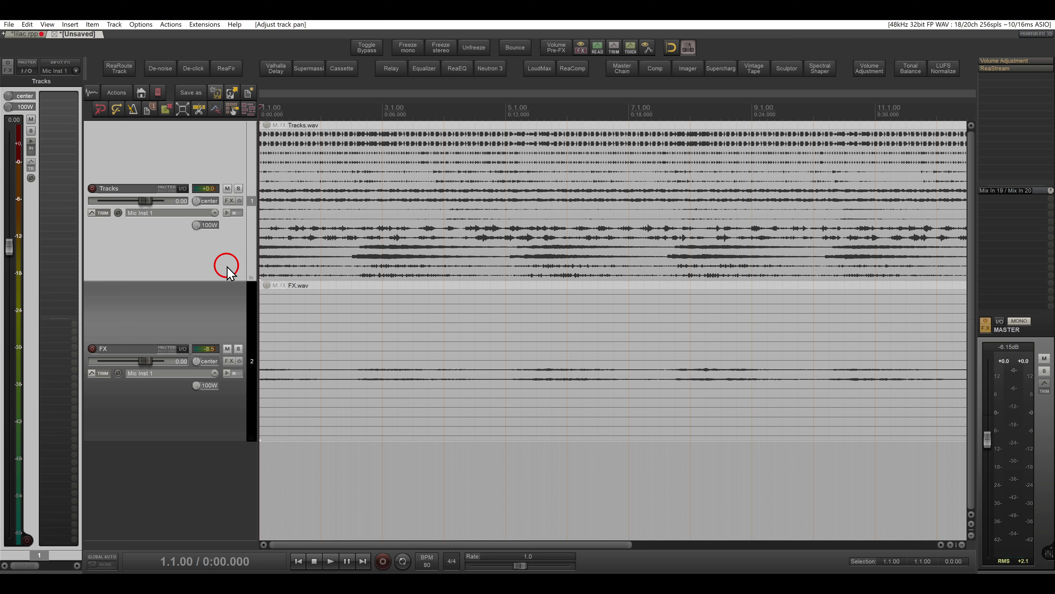
- Switch to REAPER and explode the multichannel Tracks.wav item into new one-channel items
left_click(337, 224)
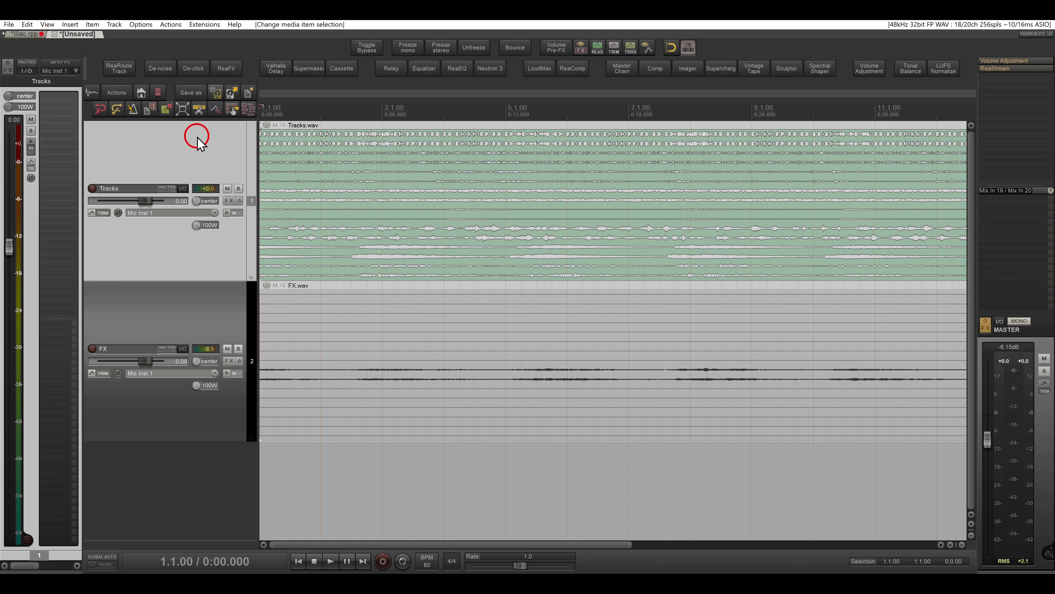
left_click(172, 321)
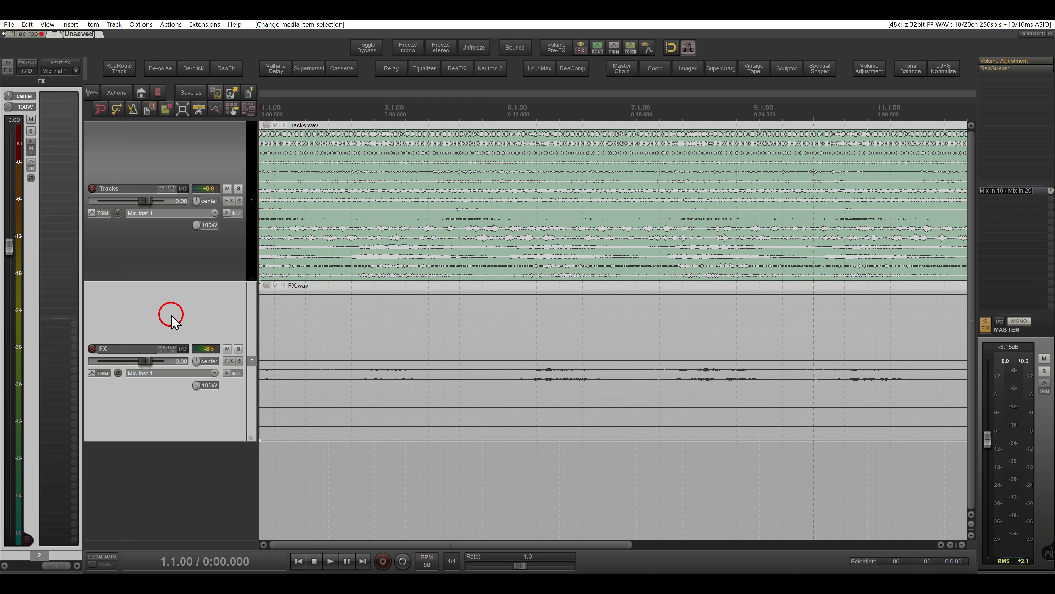
left_click(202, 156)
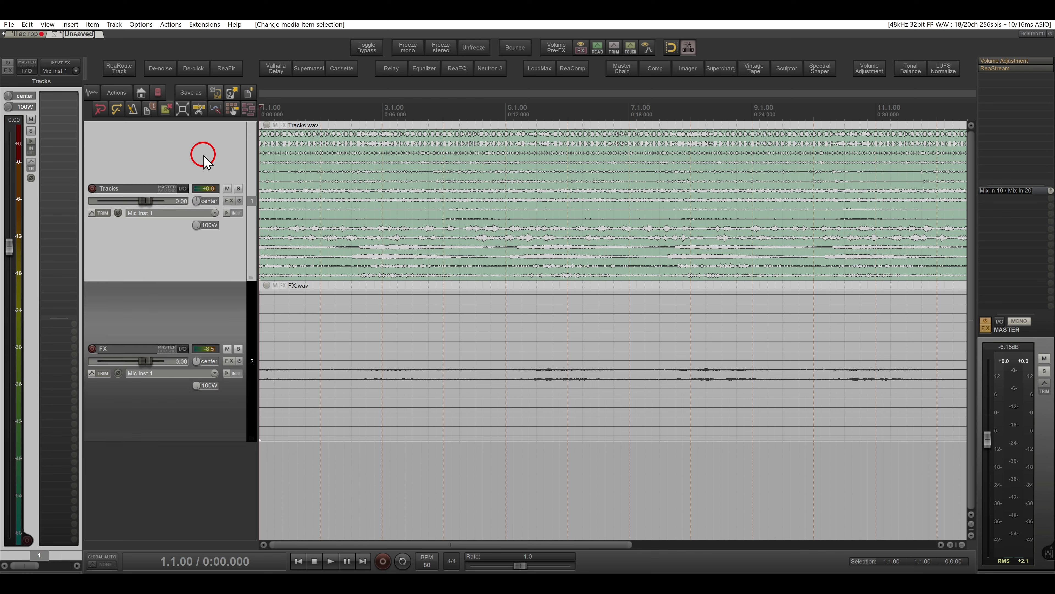
right_click(340, 172)
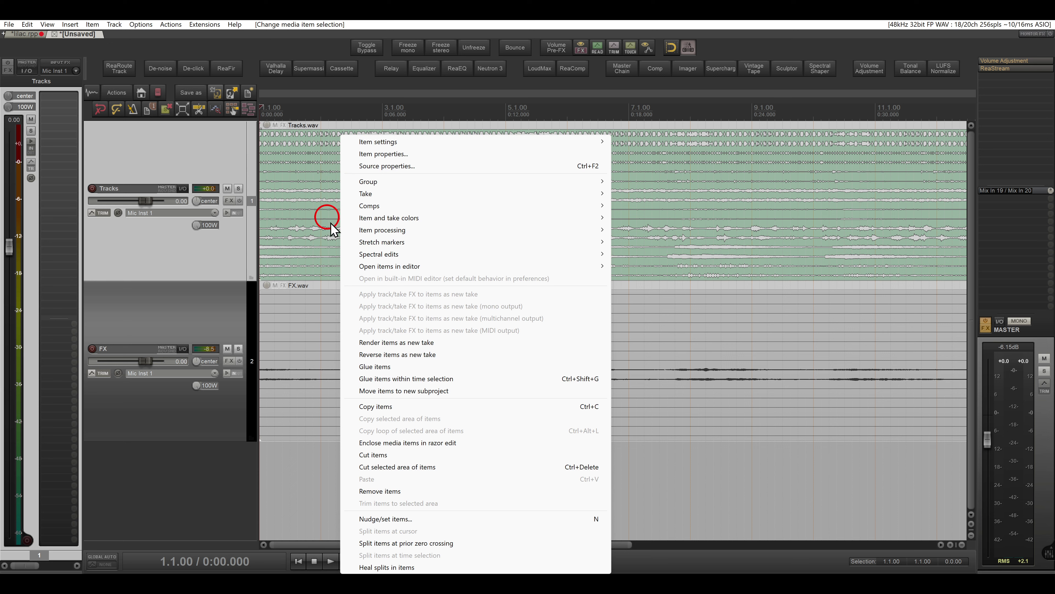
left_click(369, 231)
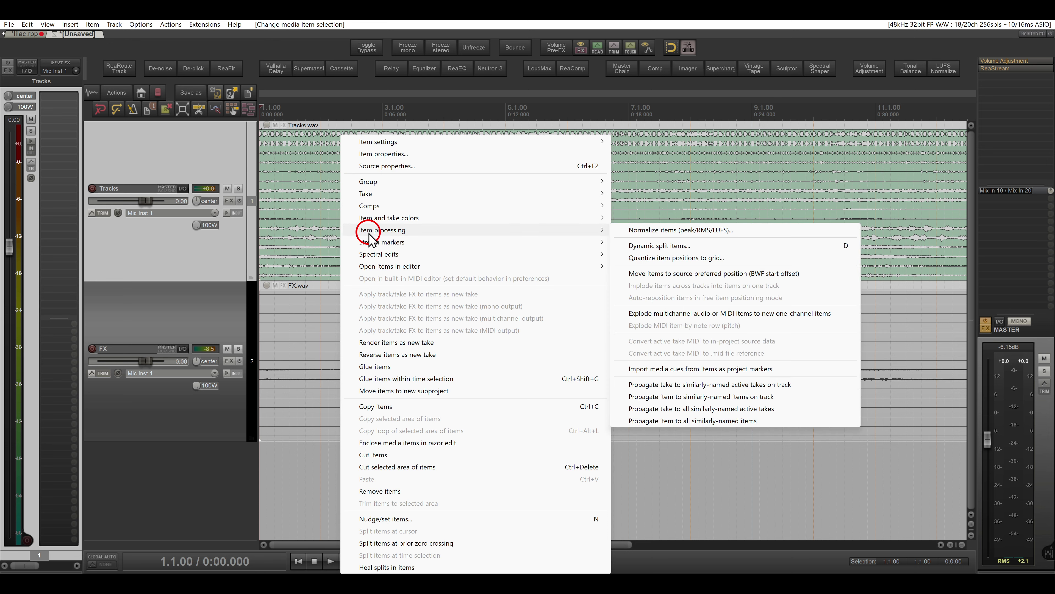
left_click(677, 315)
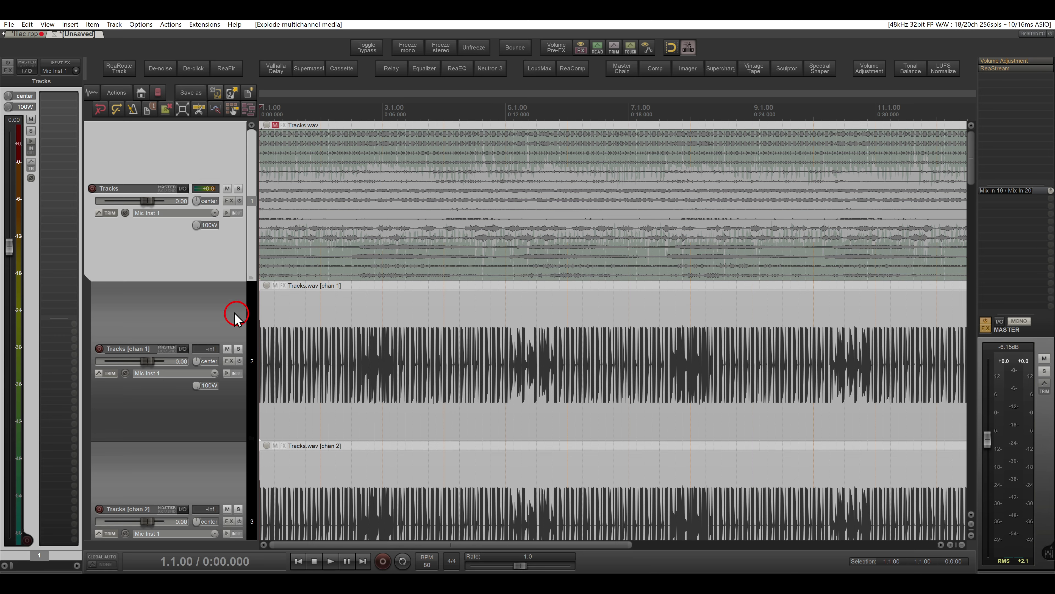
- Combine the chan 1 and chan 2 items with the action "Xenakios/SWS: Implode items to takes and pan symmetrically"
scroll(192, 293, "down", 5)
scroll(192, 293, "down", 8)
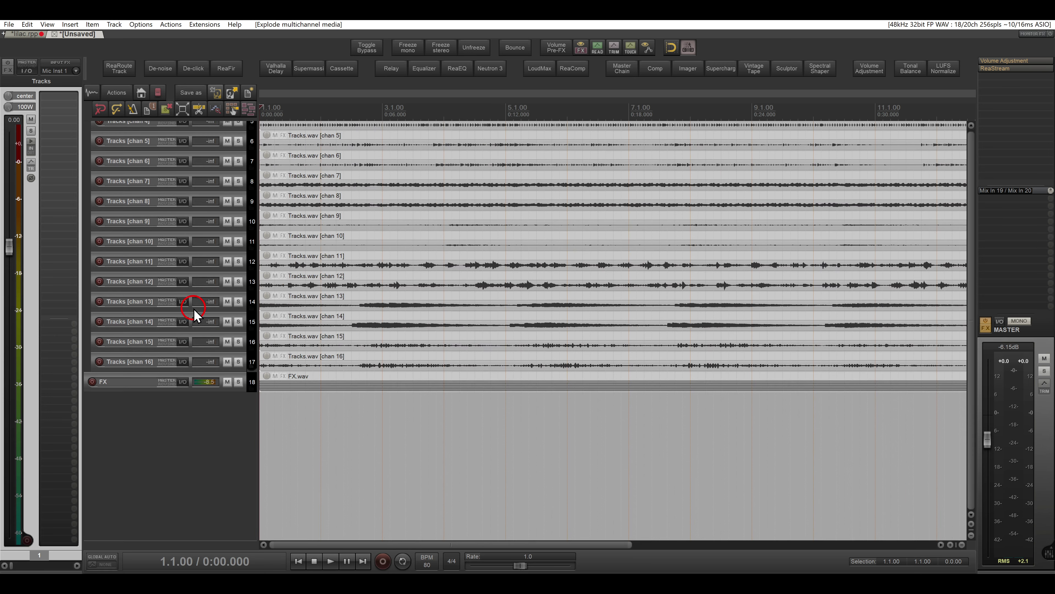
scroll(194, 314, "up", 4)
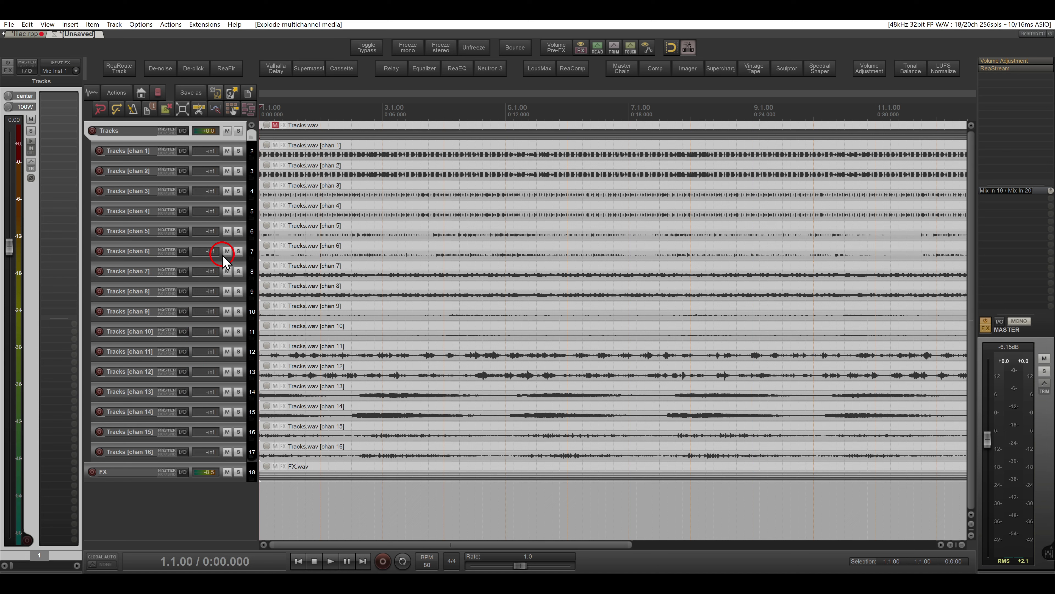
left_click(251, 153)
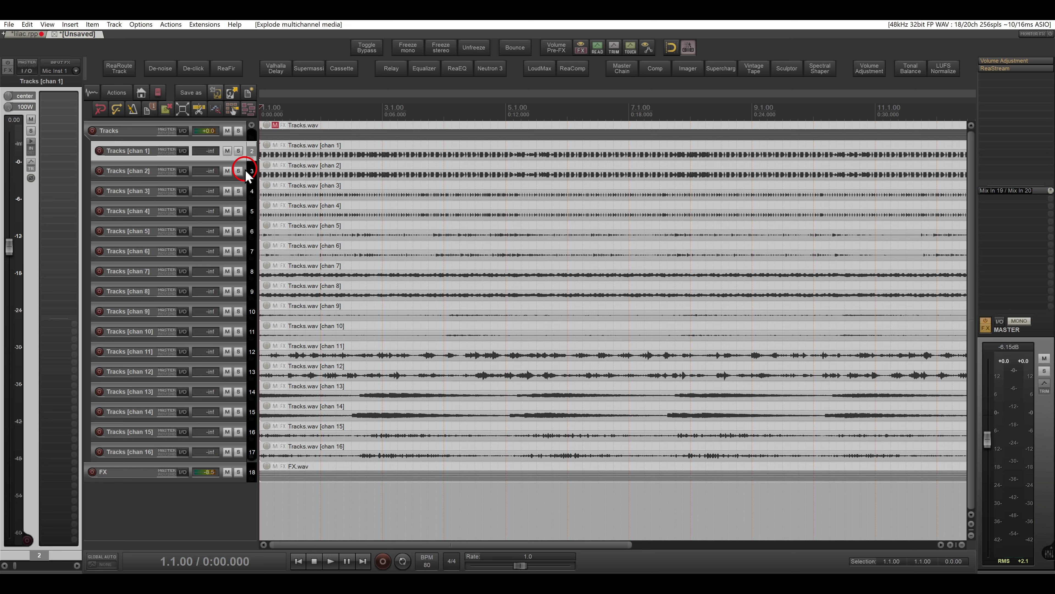
left_click(272, 157)
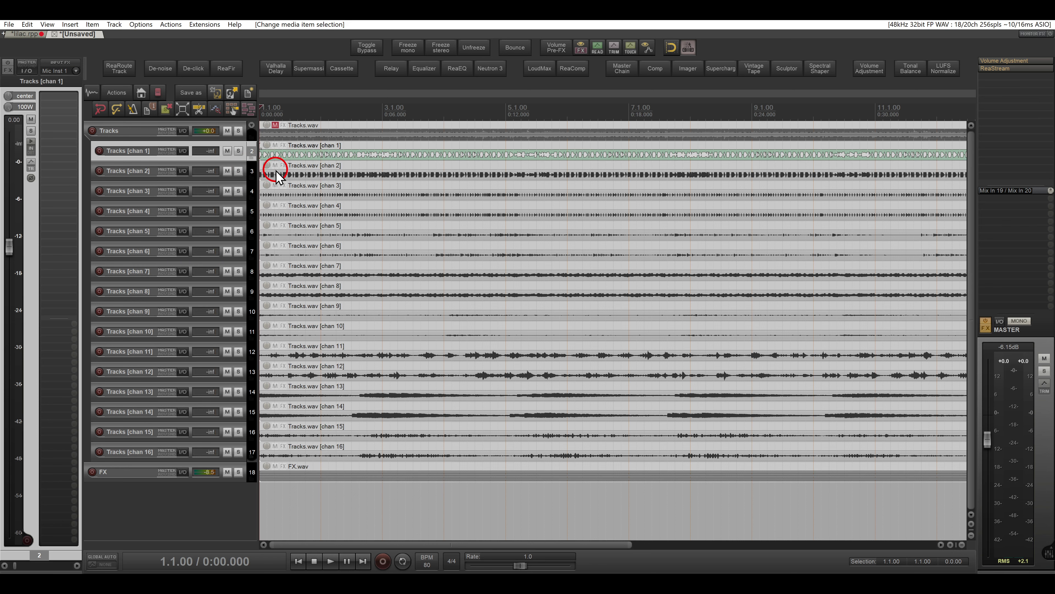
left_click(274, 176, "ctrl")
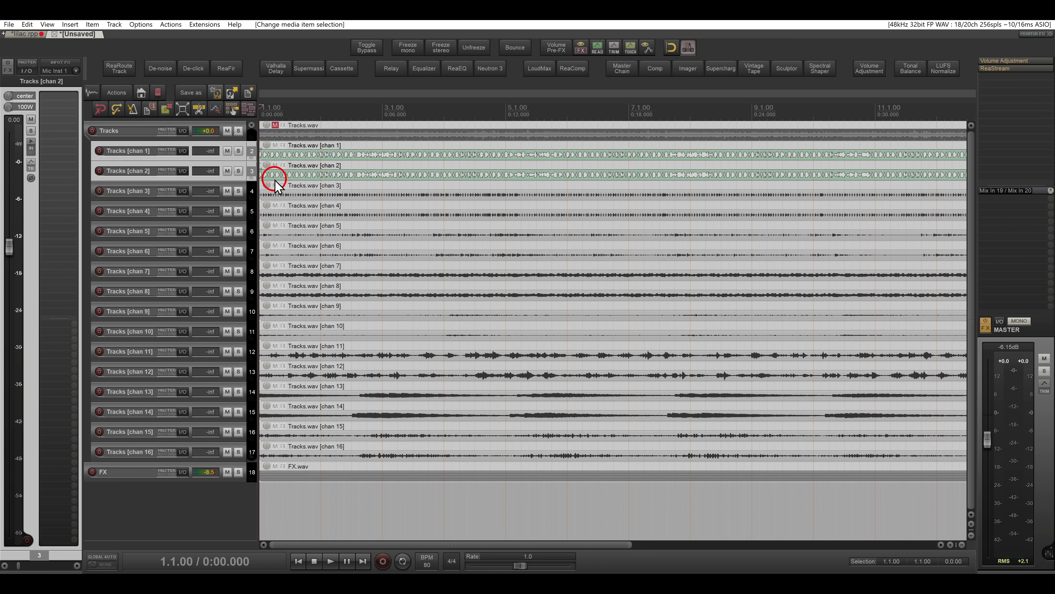
left_click(124, 95)
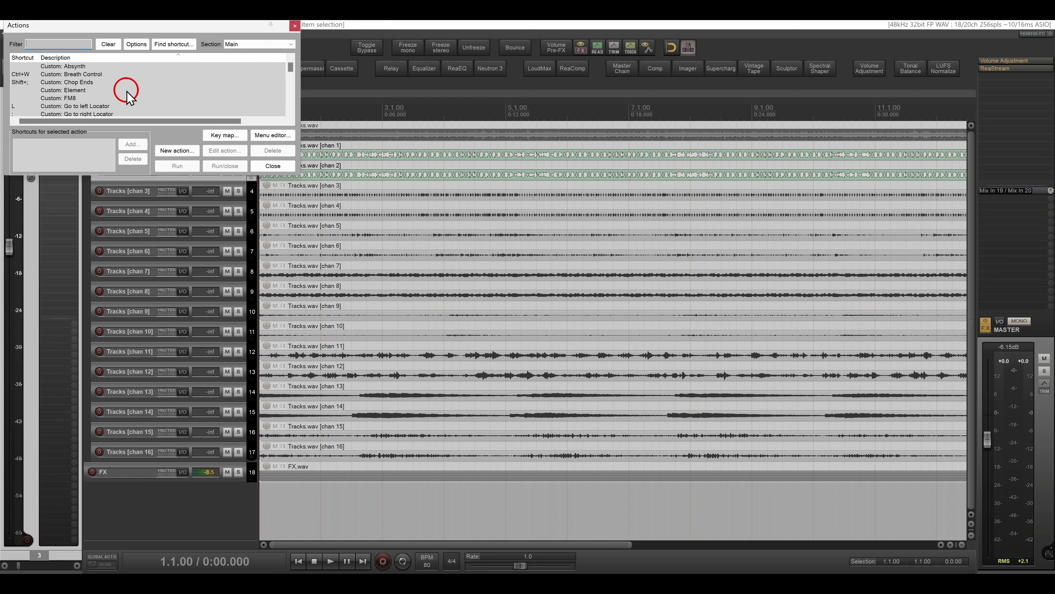
type("implo")
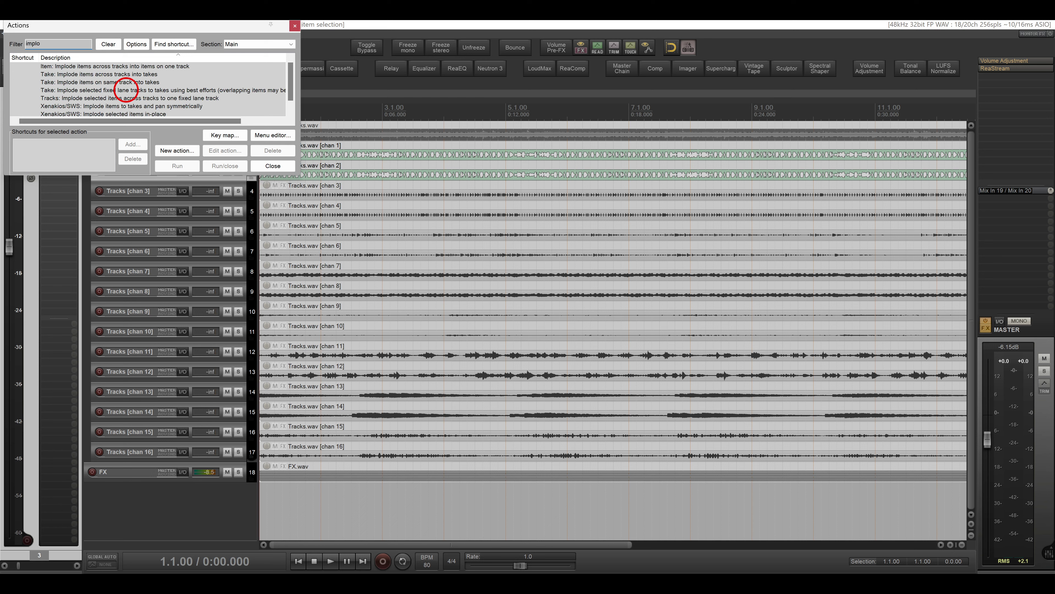
left_click_drag(298, 176, 340, 320)
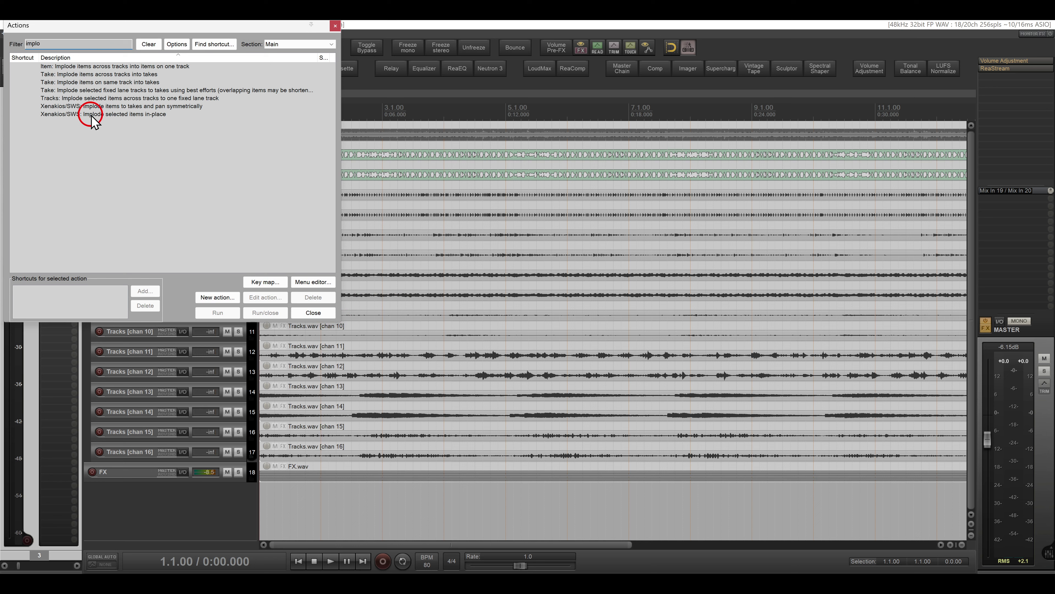
left_click(136, 106)
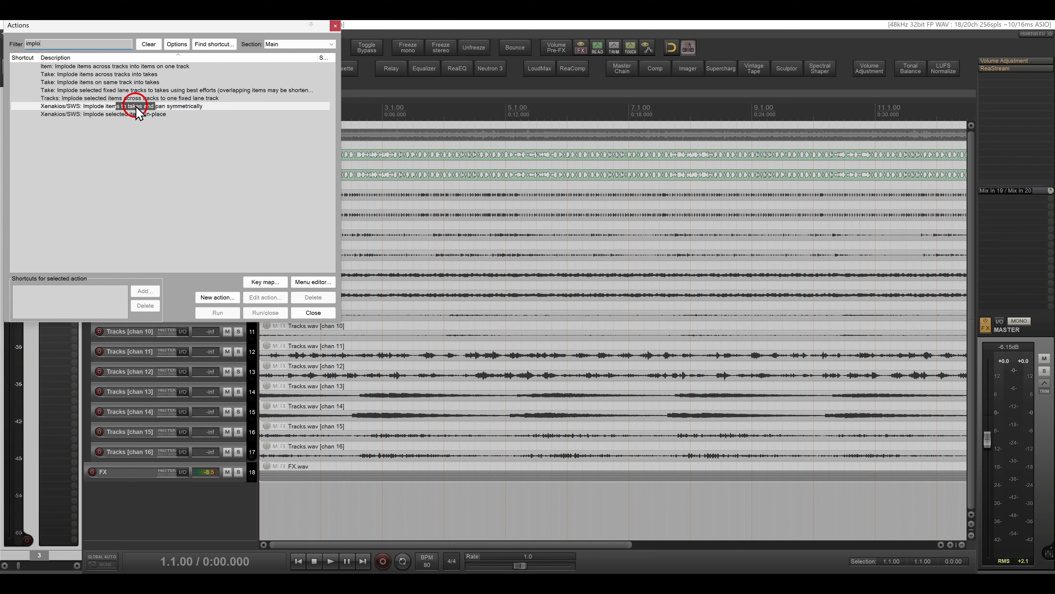
left_click_drag(153, 25, 701, 129)
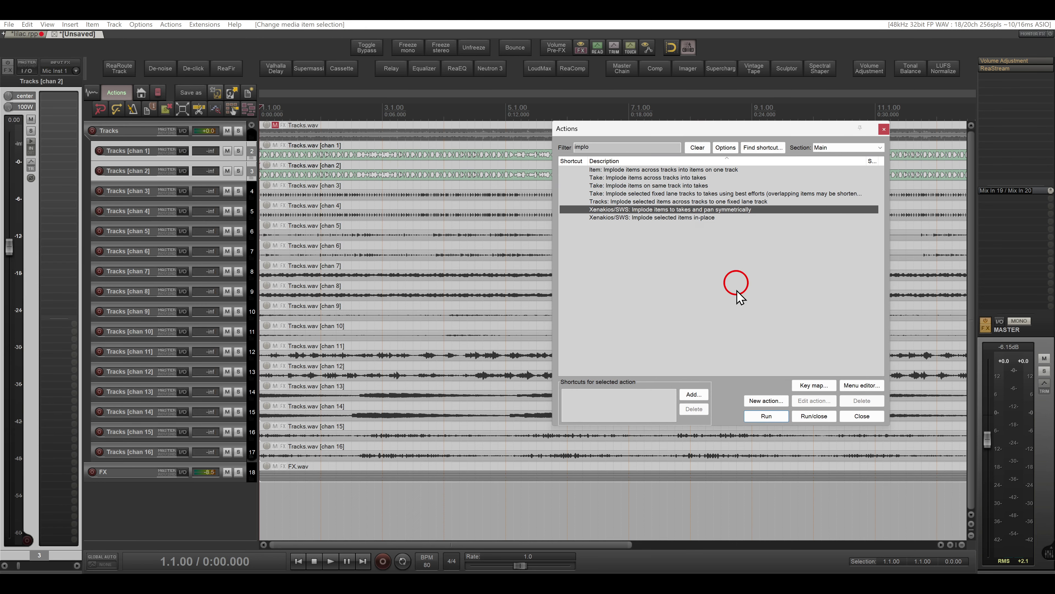
left_click(766, 416)
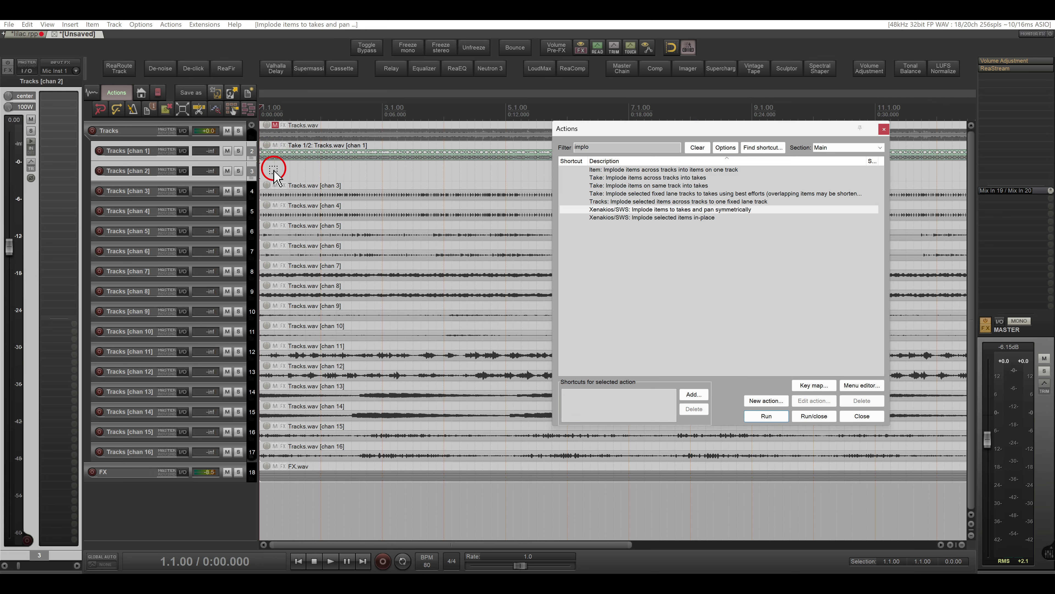
- Implode the remaining channel pairs, from chan 3 and 4 through chan 15 and 16, to symmetrically panned takes
left_click_drag(285, 199, 306, 223)
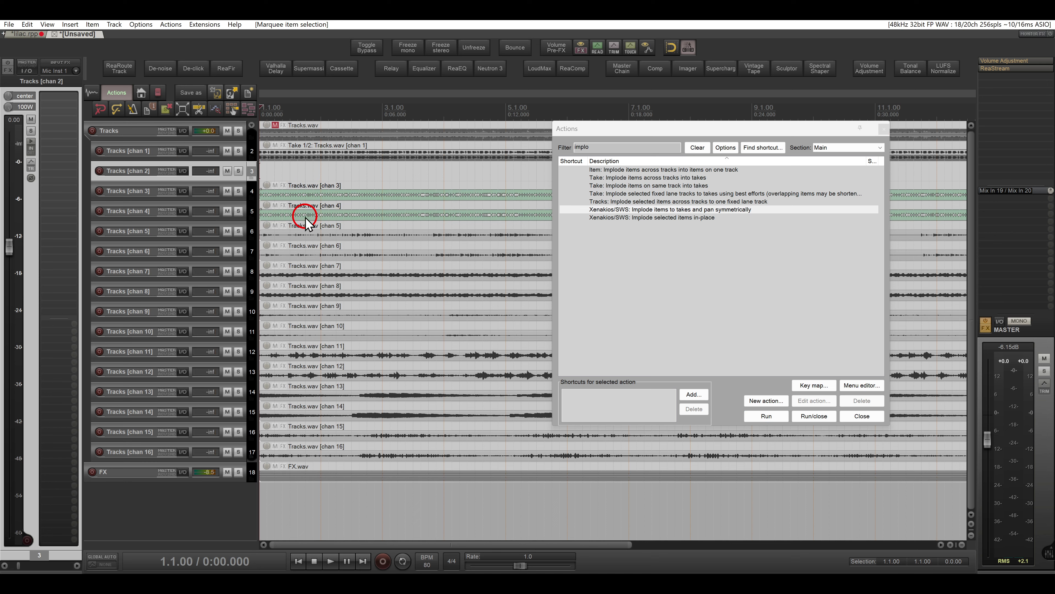
left_click(766, 416)
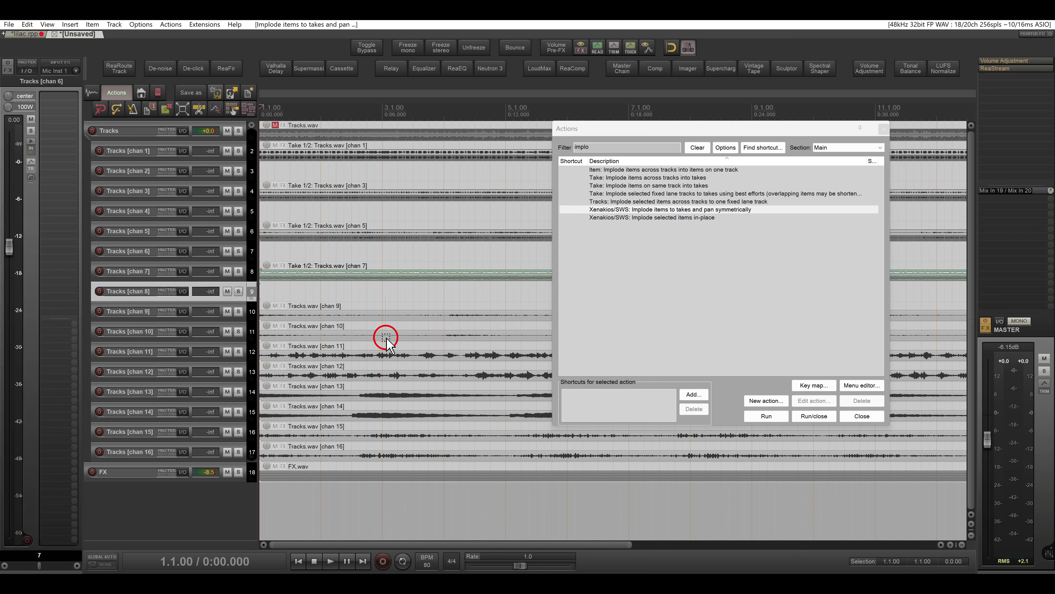
left_click_drag(466, 416, 473, 453)
key("Return")
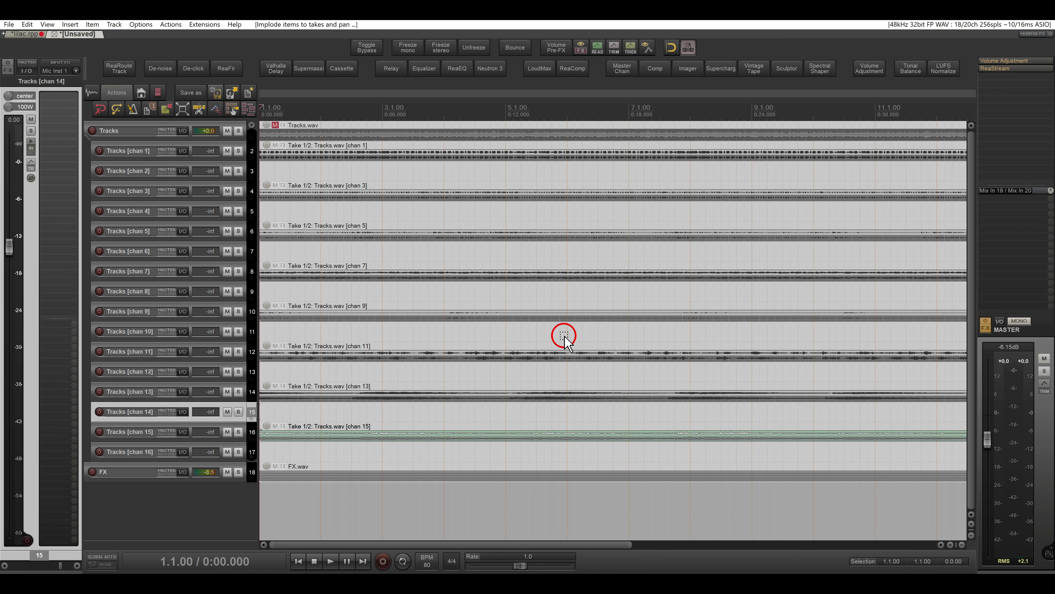
- Delete the emptied even-numbered tracks, from Tracks [chan 2] through Tracks [chan 16]
left_click(252, 171)
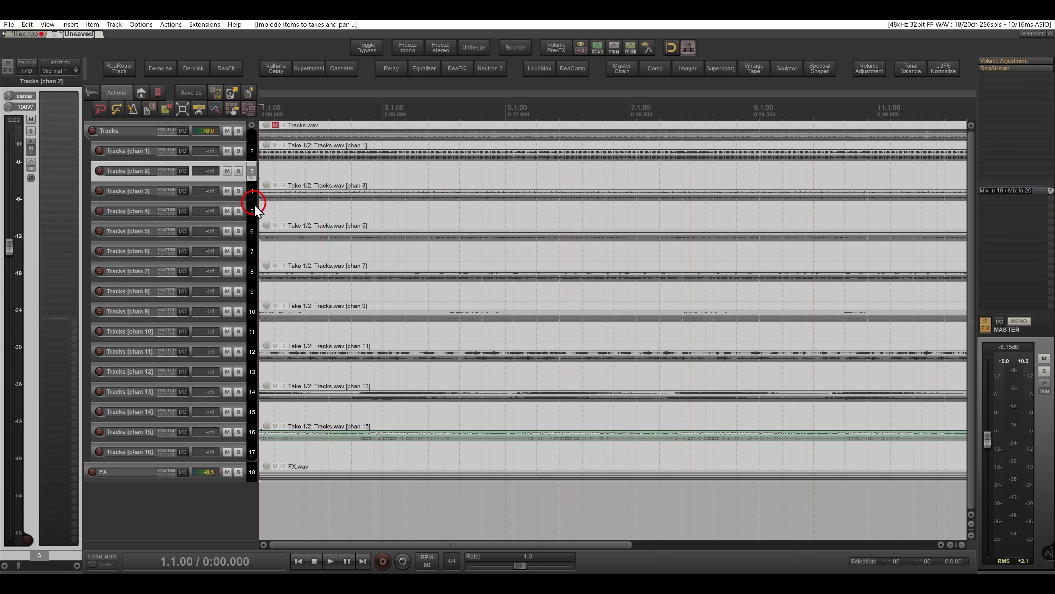
left_click(252, 210, "ctrl")
left_click(251, 250, "ctrl")
left_click(252, 291, "ctrl")
left_click(252, 331, "ctrl")
left_click(251, 372, "ctrl")
left_click(252, 411, "ctrl")
left_click(252, 451, "ctrl")
key("Delete")
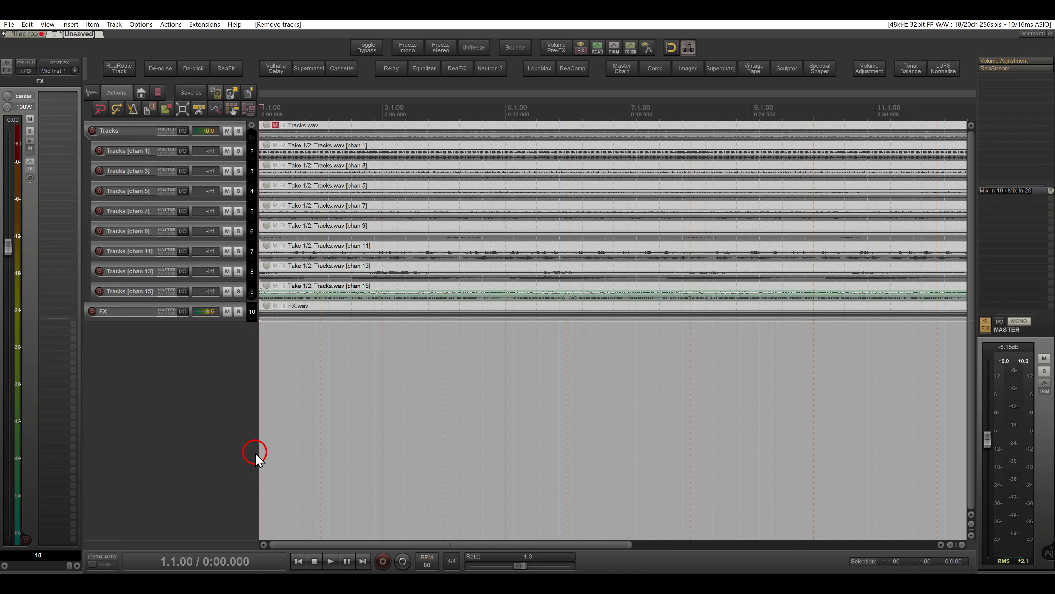
- Enlarge the FX track and explode its multichannel FX.wav item into new one-channel items
left_click_drag(197, 327, 196, 476)
left_click(221, 361)
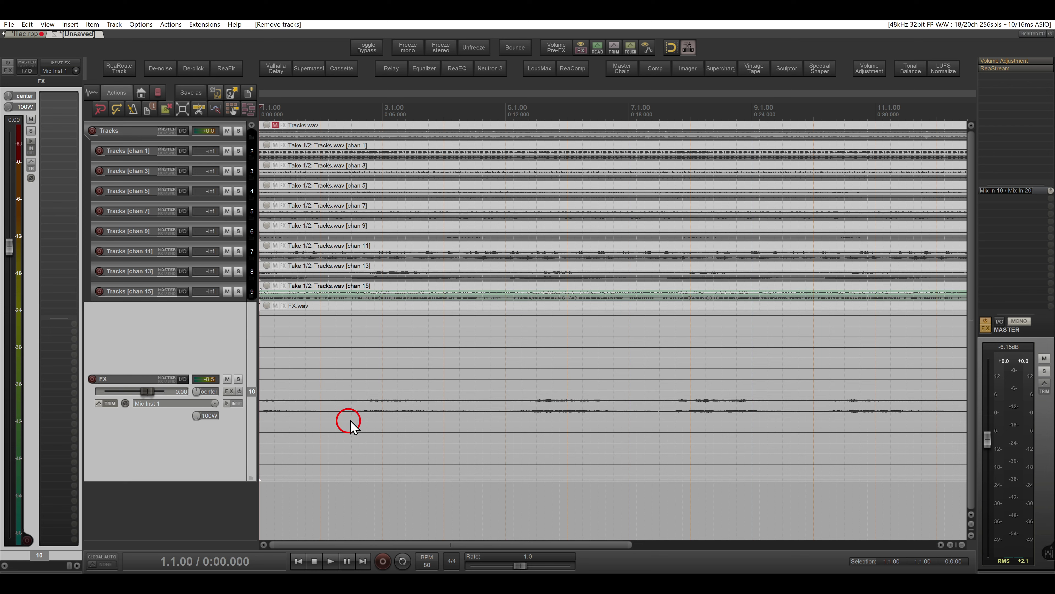
right_click(320, 361)
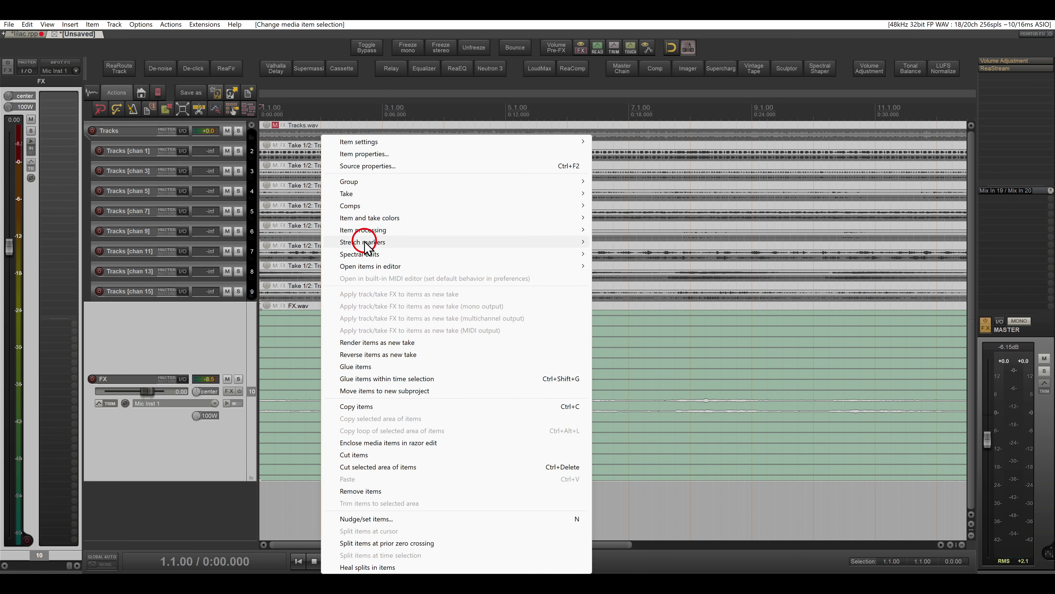
mouse_move(354, 231)
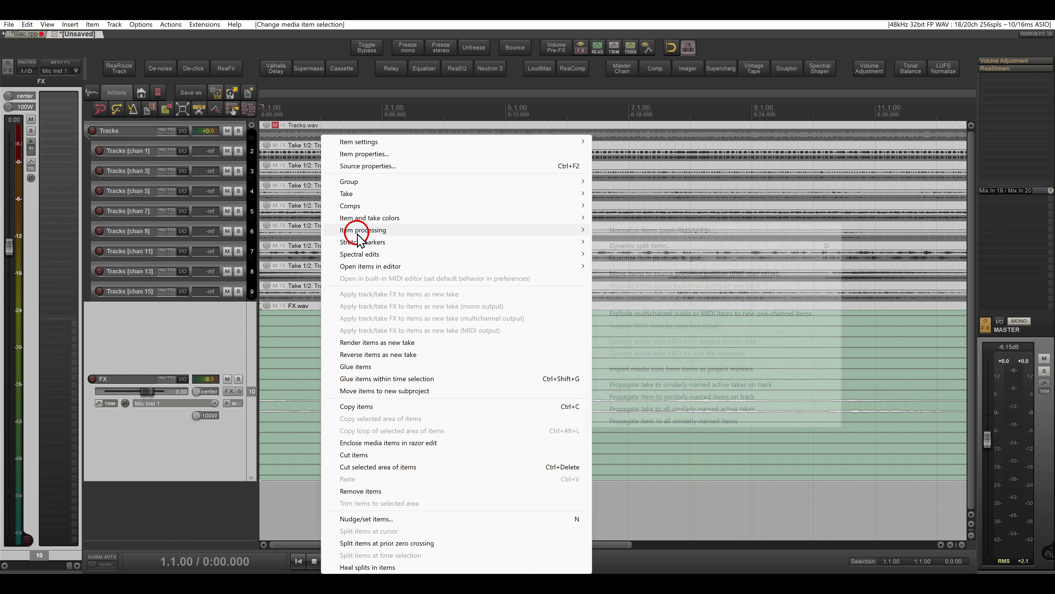
left_click(640, 315)
scroll(217, 360, "up", 3)
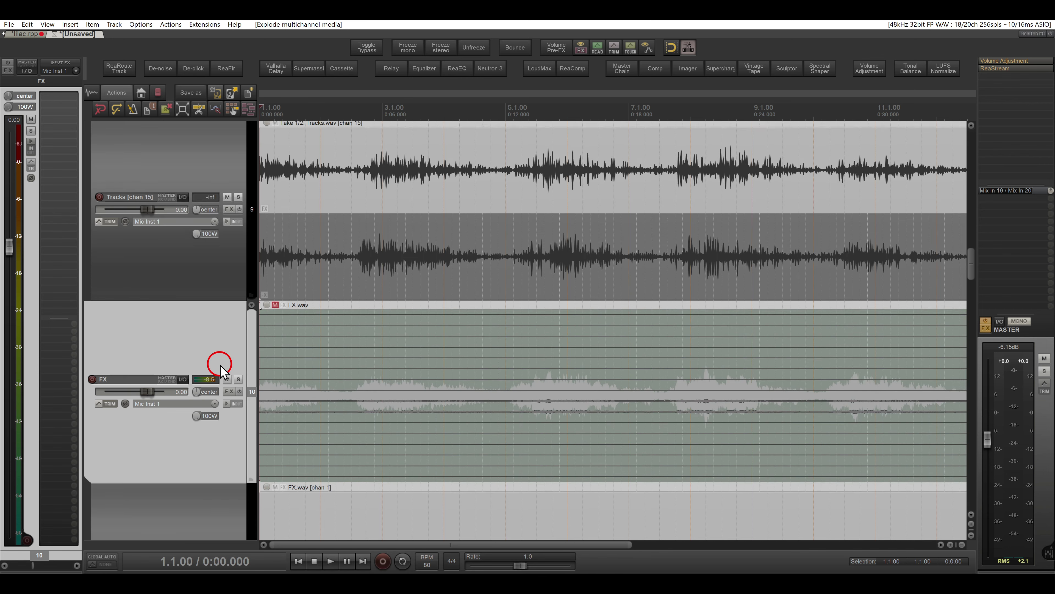
- Delete the silent tracks FX [chan 1] through FX [chan 8]
scroll(220, 370, "down", 5)
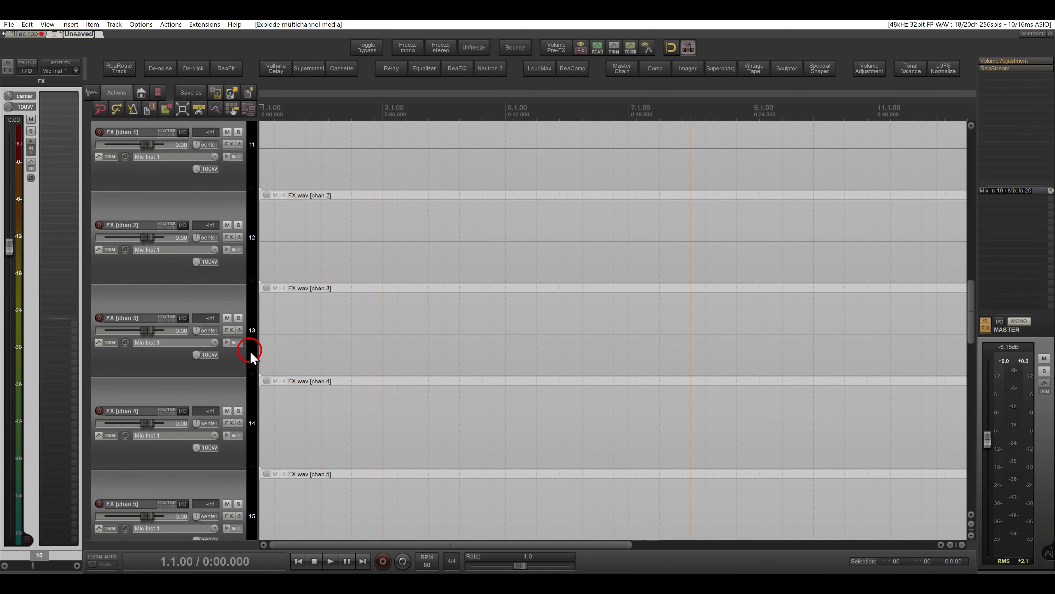
scroll(248, 354, "down", 3)
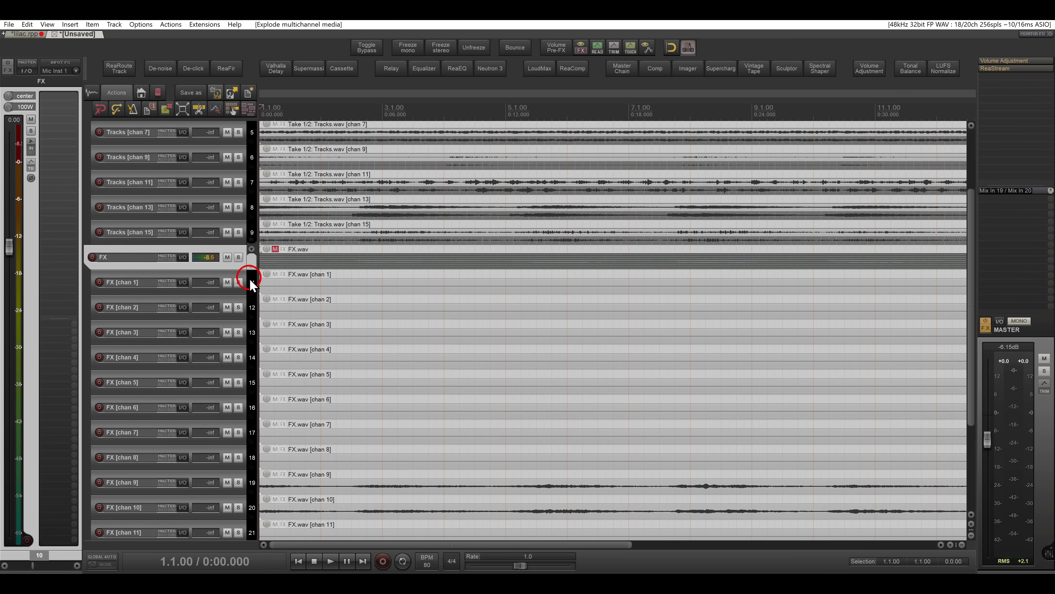
left_click_drag(251, 283, 252, 457)
key("Delete")
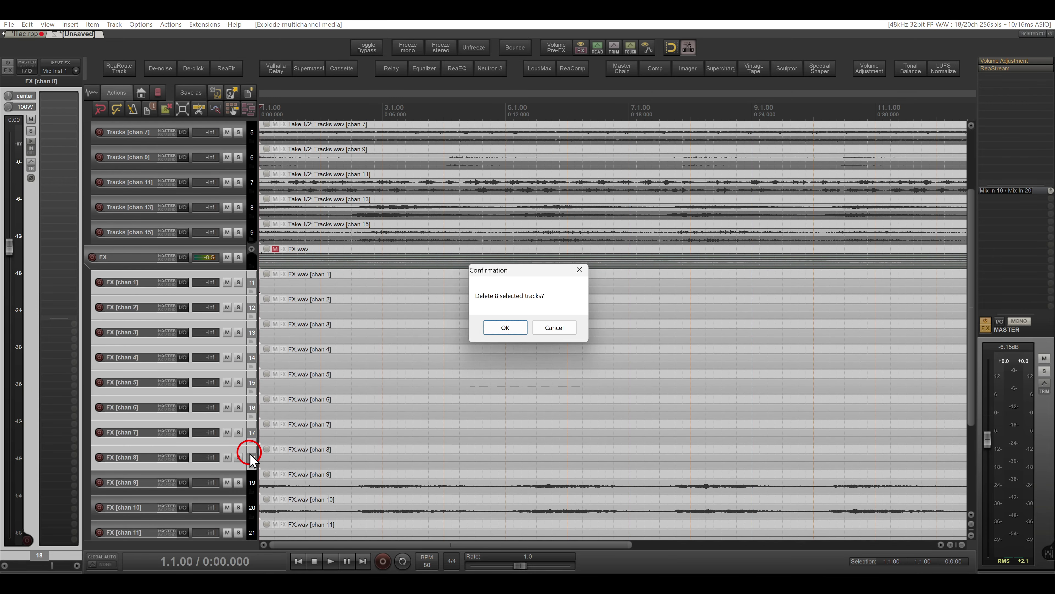
key("Return")
- Delete the remaining silent tracks, FX [chan 11] through FX [chan 16]
left_click(241, 333)
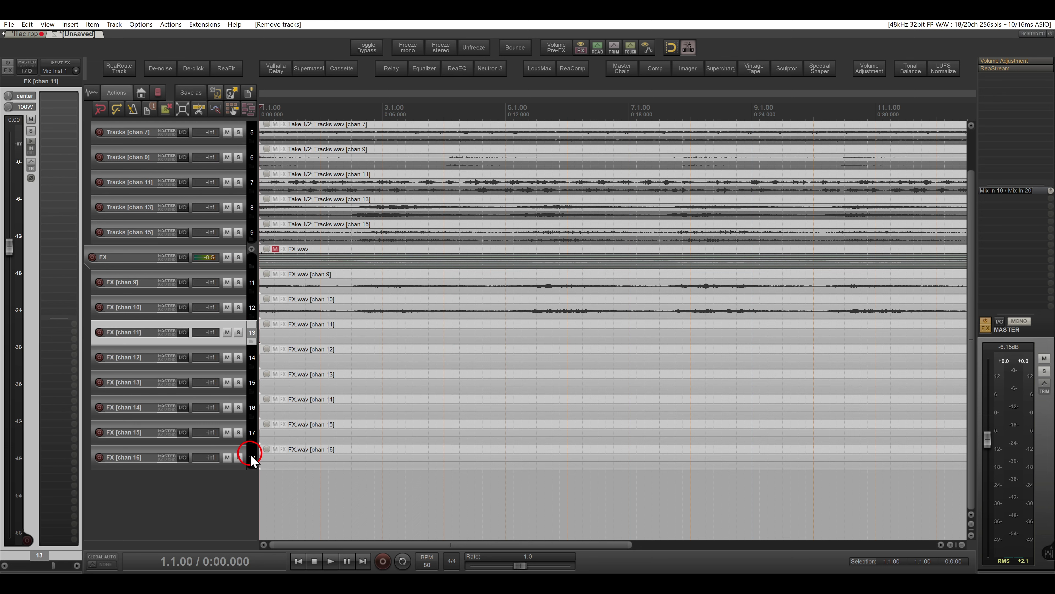
left_click(251, 457, "shift")
key("Delete")
key("Return")
- Combine the FX chan 9 and chan 10 items with "Xenakios/SWS: Implode items to takes and pan symmetrically" and delete the emptied FX [chan 10] track
left_click(329, 355)
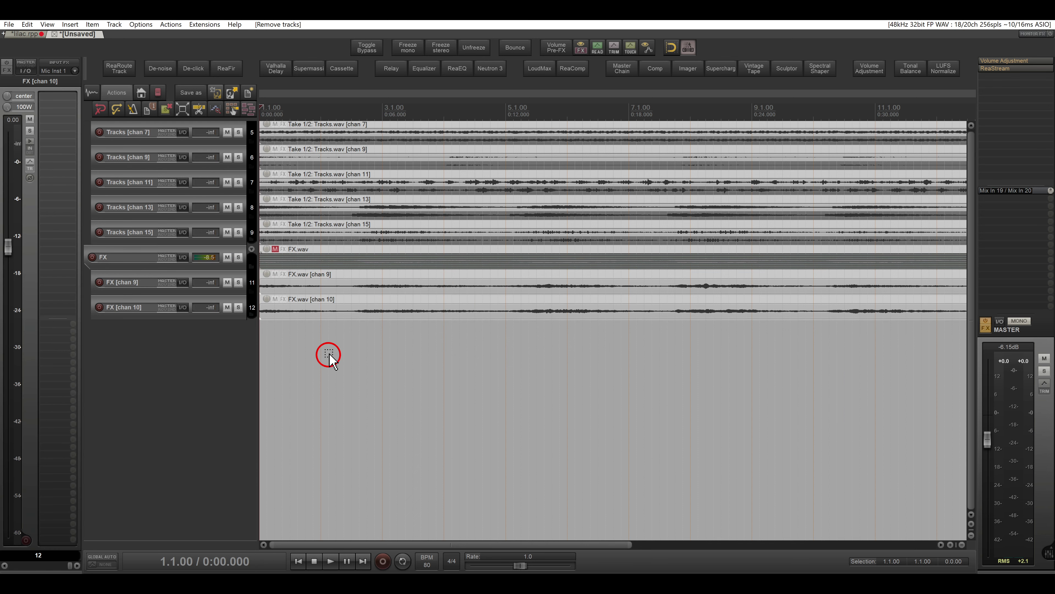
left_click_drag(329, 356, 374, 302)
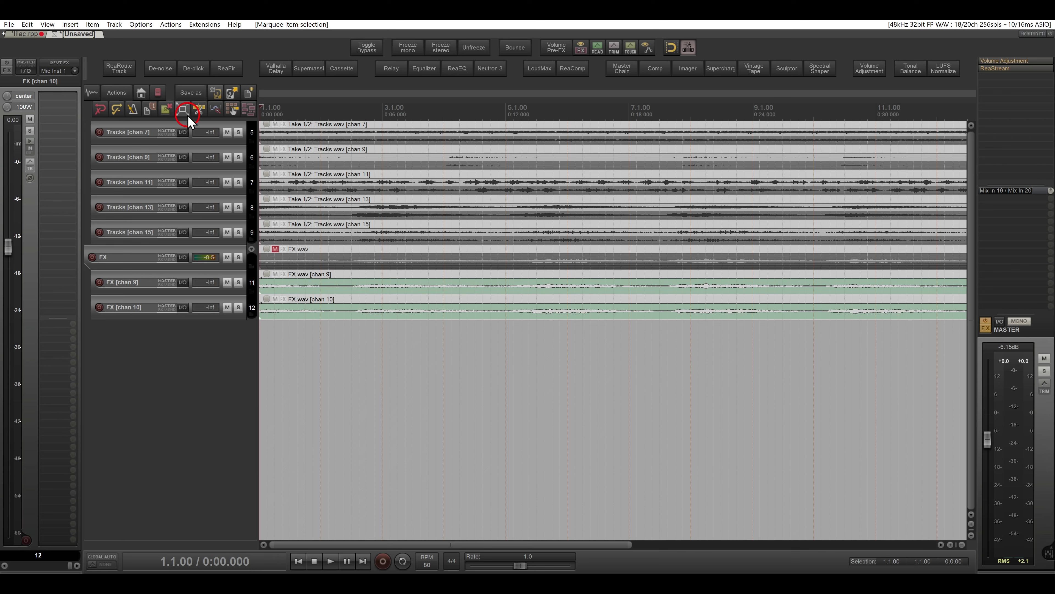
left_click(116, 92)
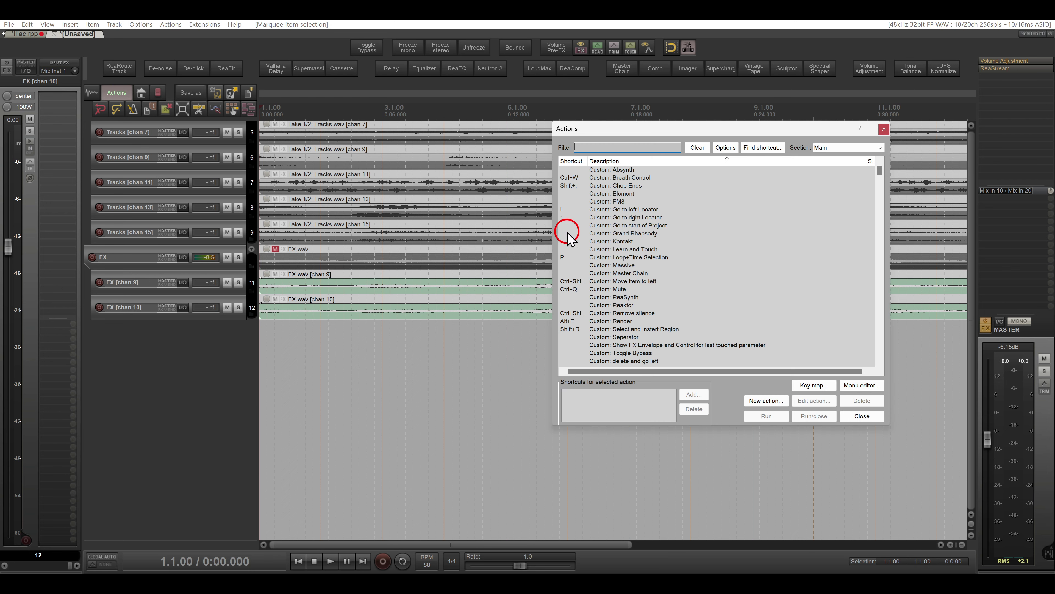
type("impo")
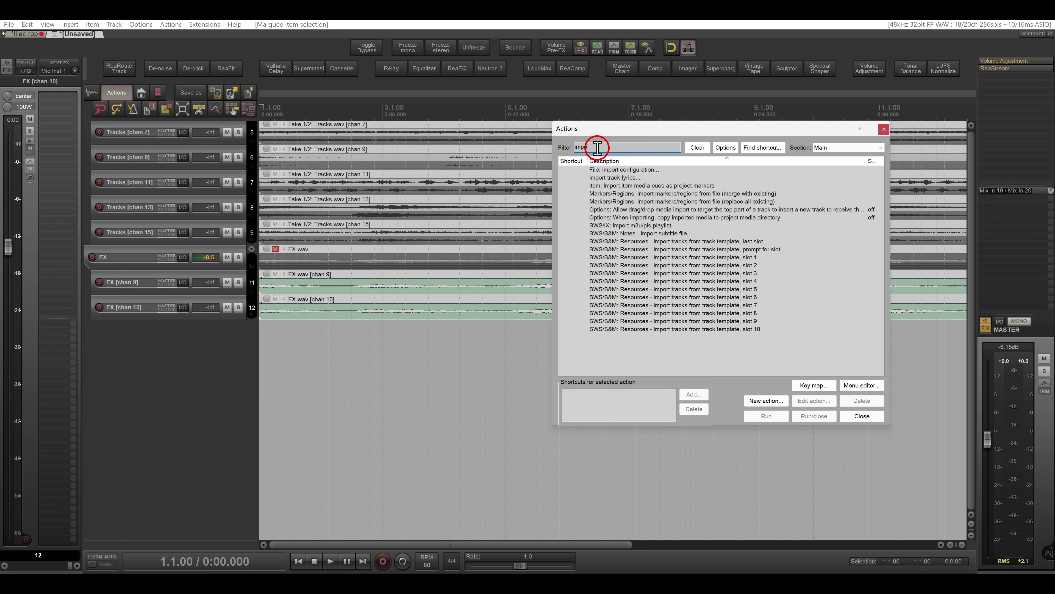
key("BackSpace")
type("lo")
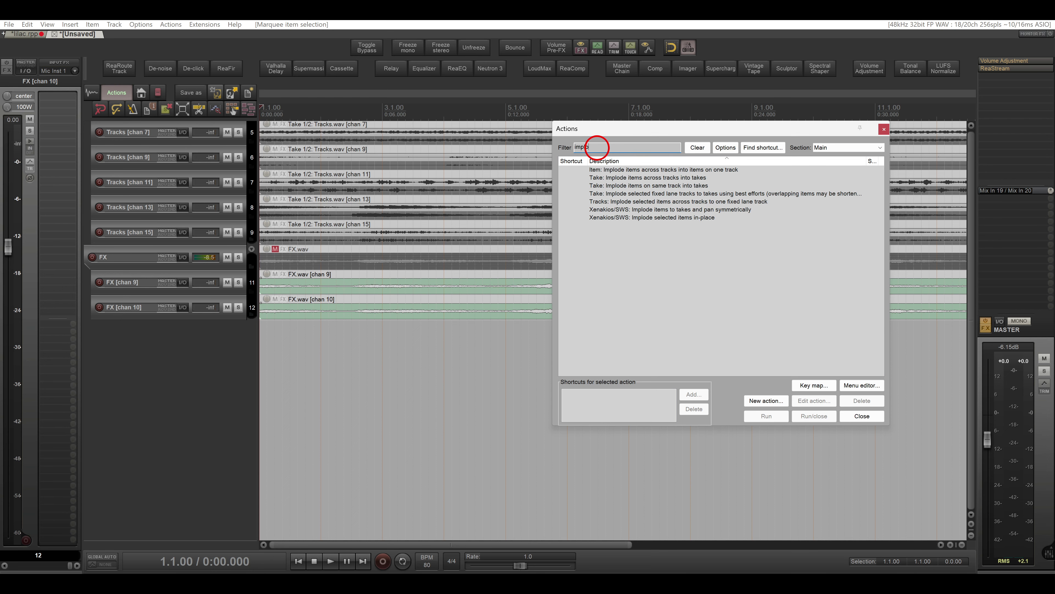
double_click(674, 210)
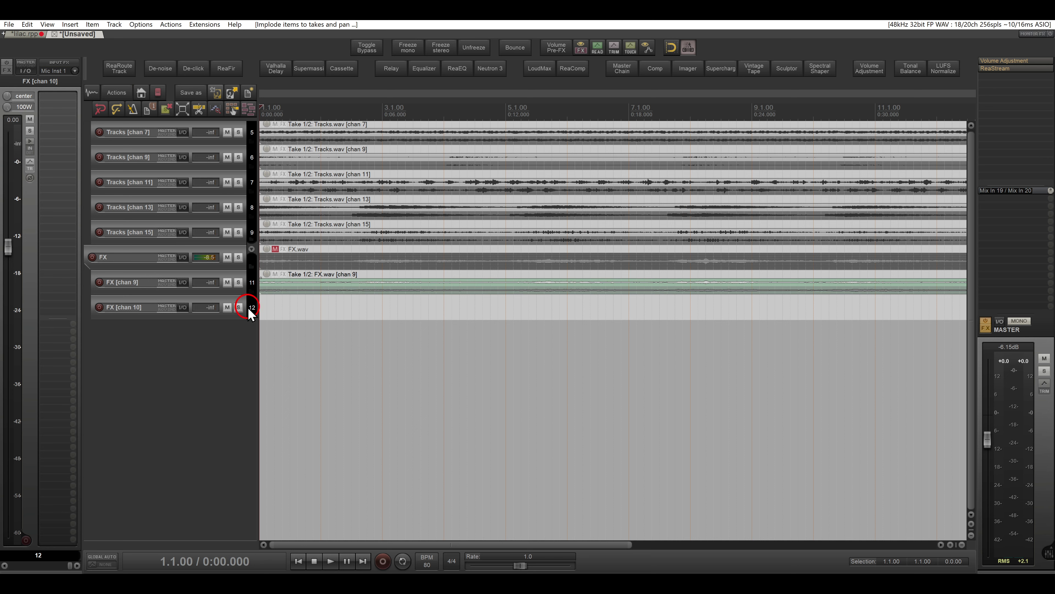
left_click(252, 308)
key("Delete")
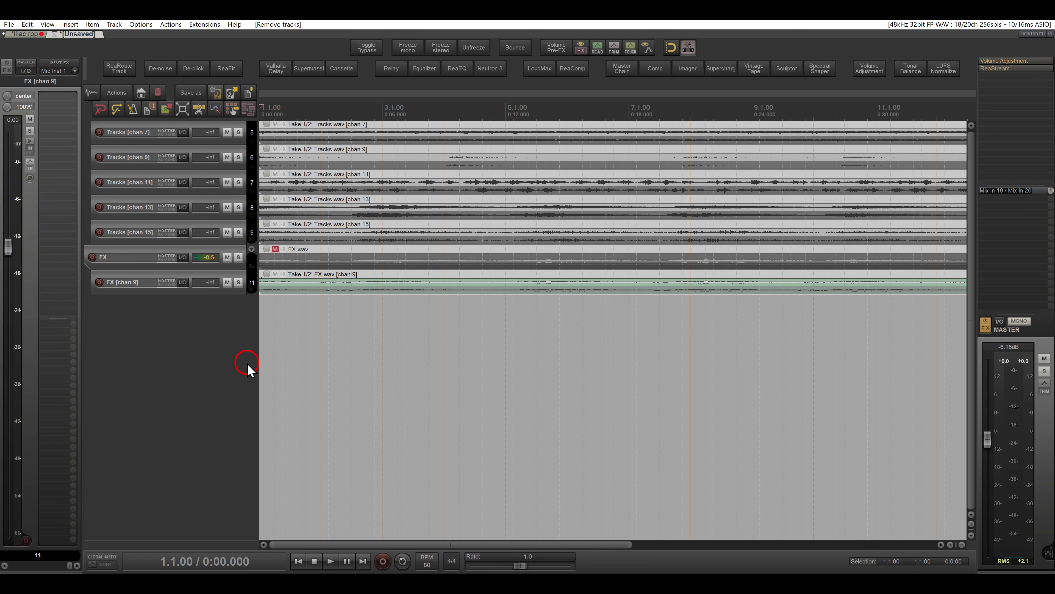
- Review the paired stereo tracks, from Tracks [chan 1] to Tracks [chan 15] and FX [chan 9], along the timeline
scroll(230, 314, "up", 4)
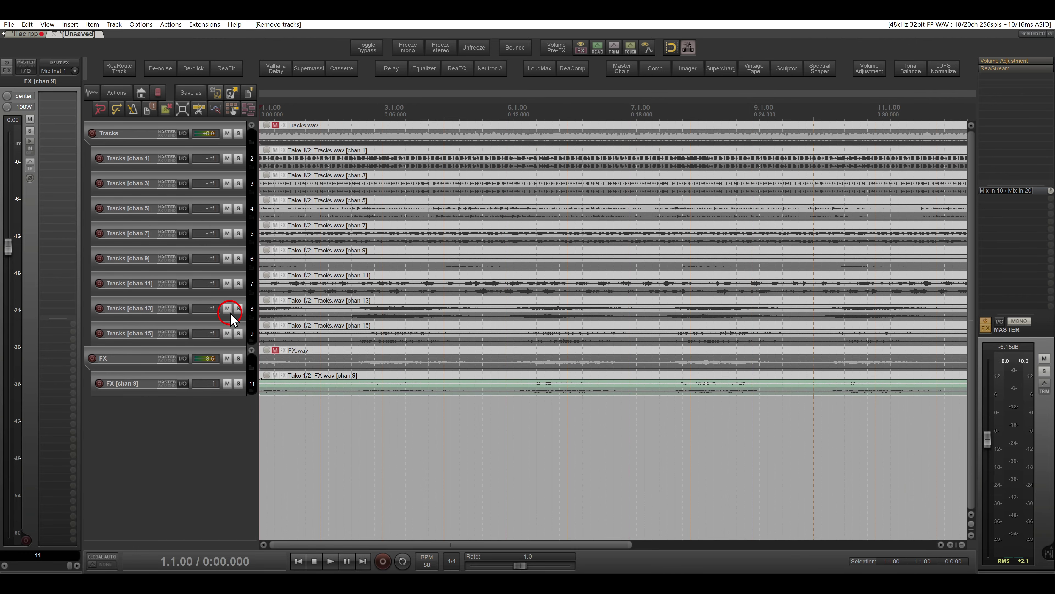
left_click(252, 159)
left_click(250, 340, "shift")
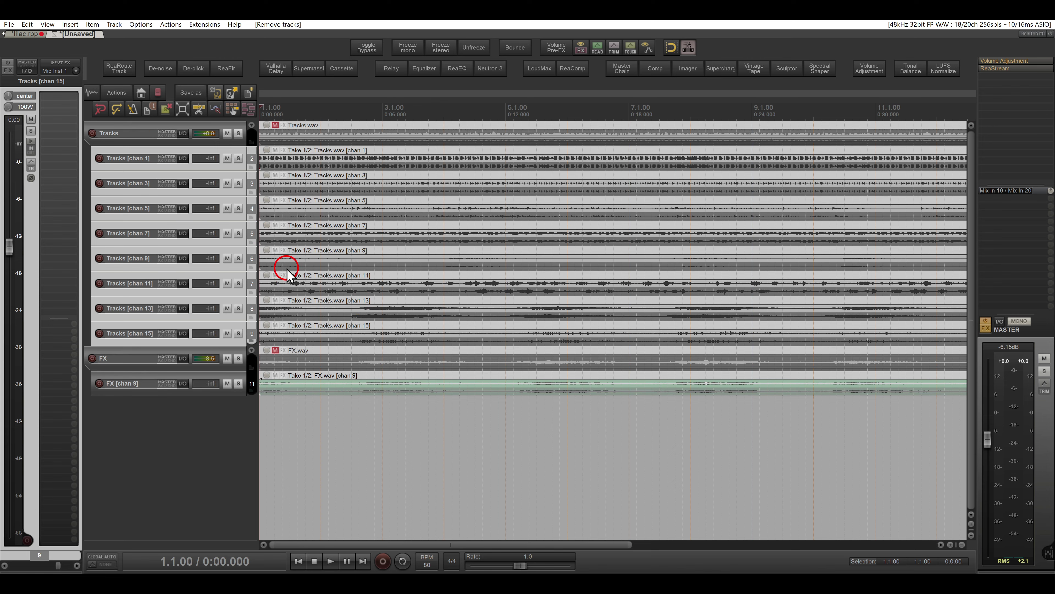
left_click(252, 383)
scroll(315, 283, "down", 3)
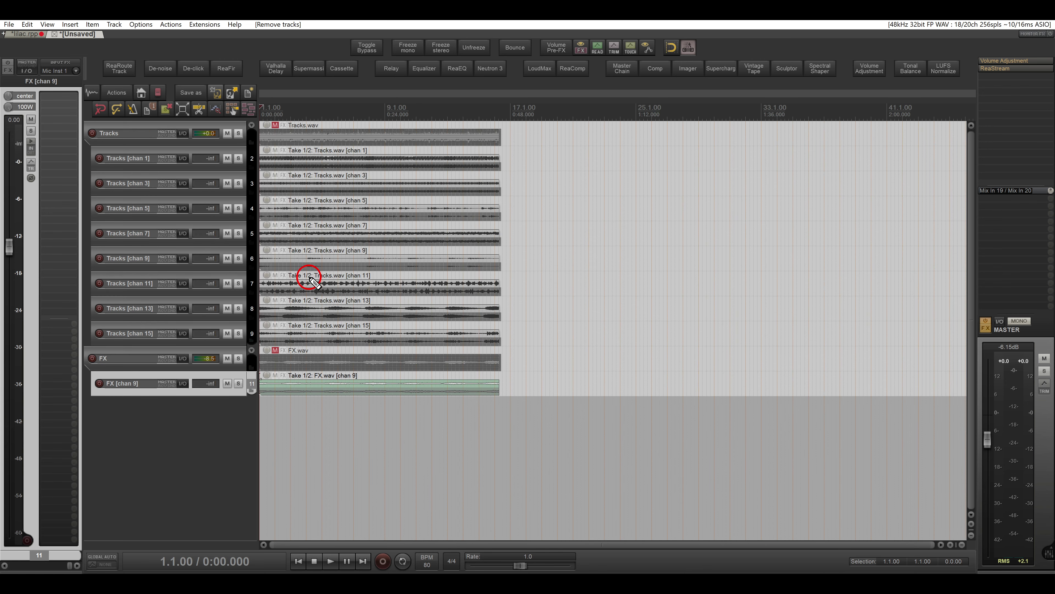
scroll(295, 300, "up", 5)
scroll(297, 306, "left", 5)
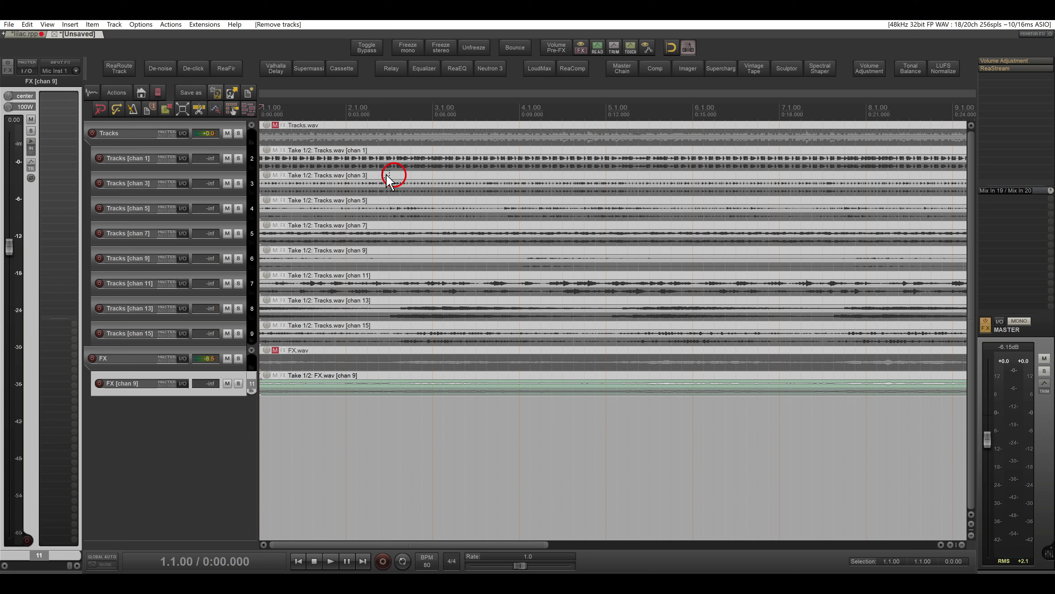
left_click(253, 160)
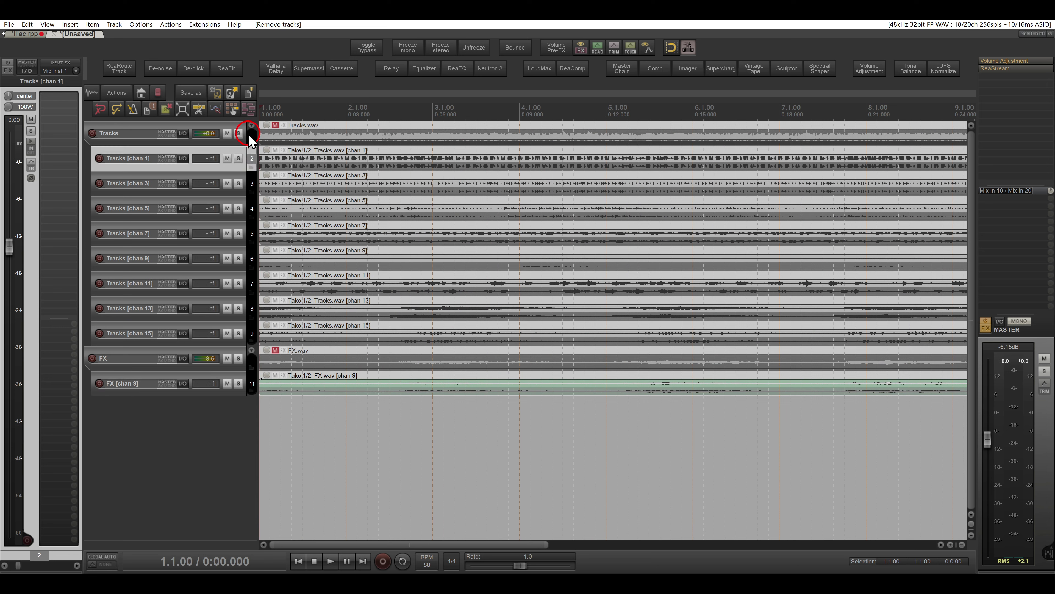
- Lower the volume of the Tracks folder to about -8.5 dB and the FX folder to about -8.2 dB
left_click(252, 138)
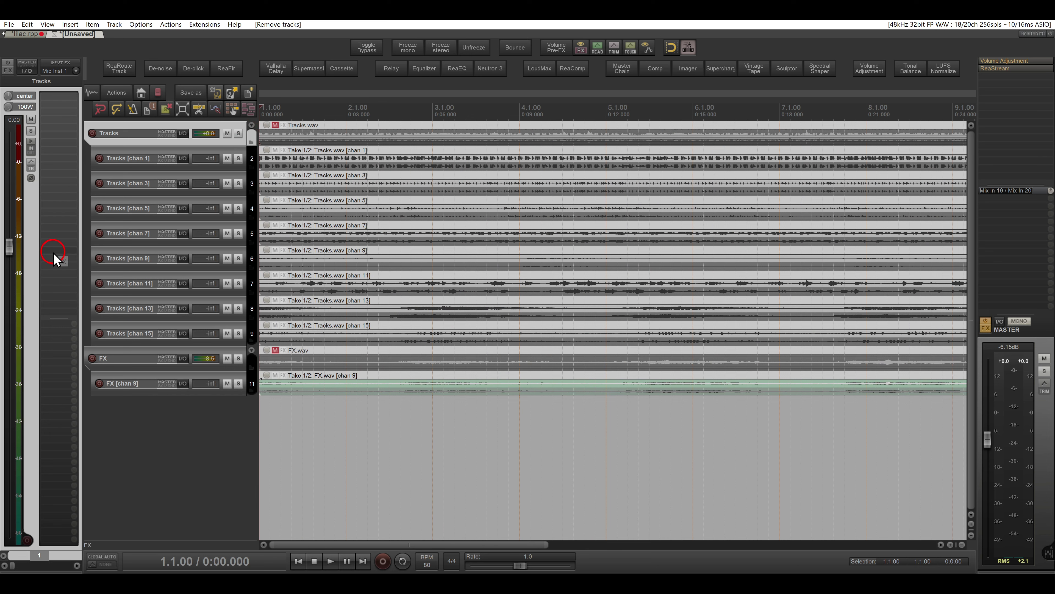
left_click_drag(11, 253, 14, 323)
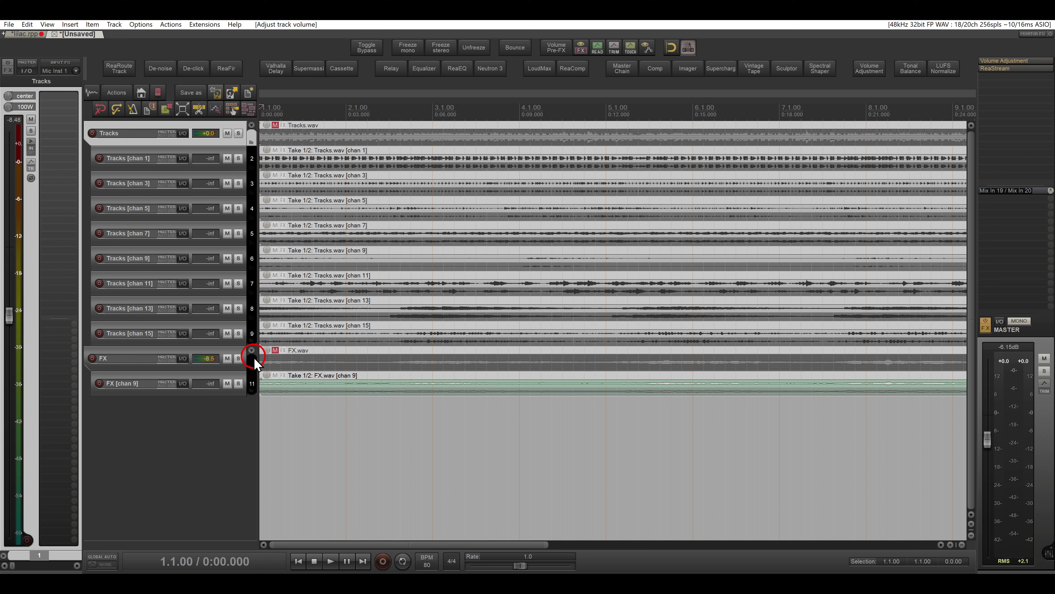
left_click(244, 360)
left_click_drag(23, 254, 15, 316)
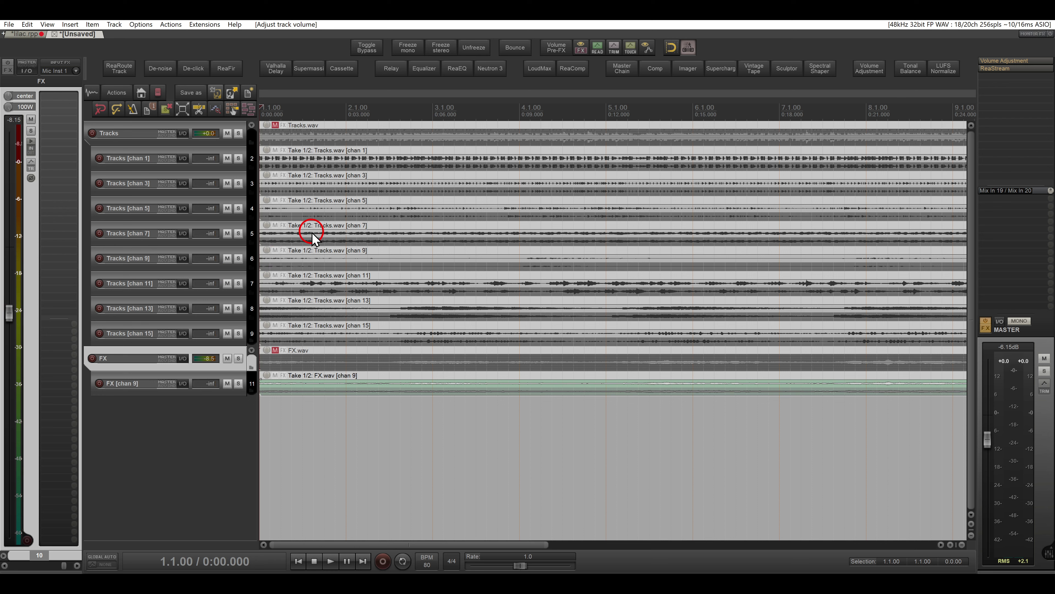
- Play the project with Tracks [chan 1] soloed and rename that track to KICK
key("space")
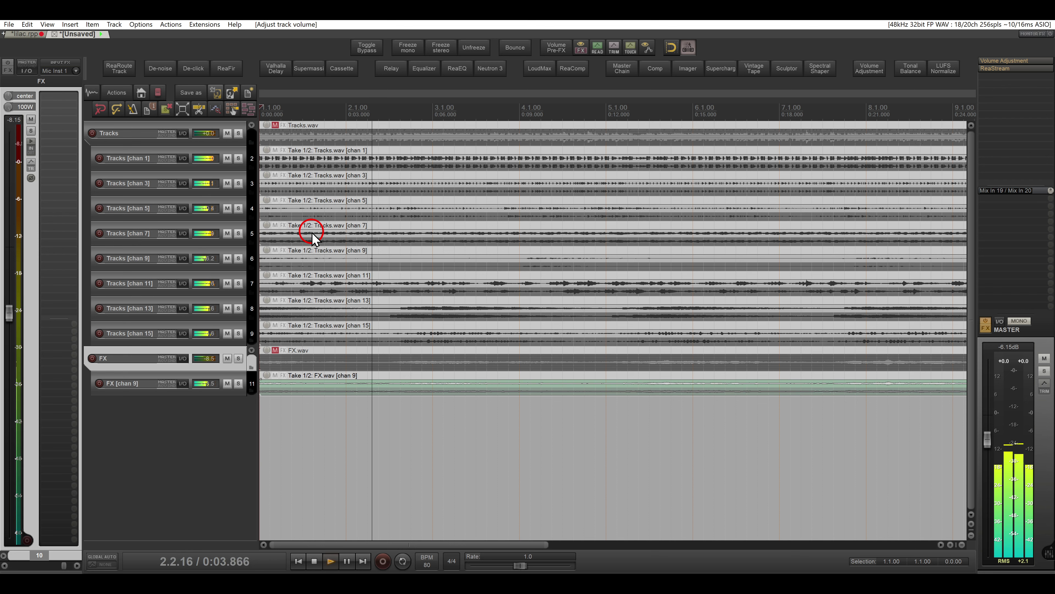
left_click(238, 158)
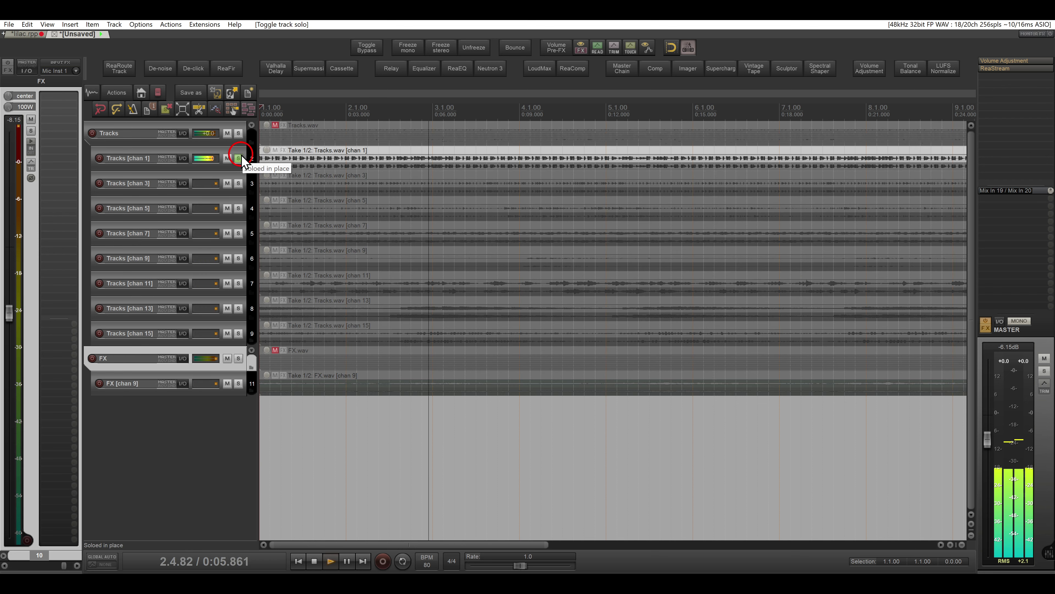
double_click(144, 157)
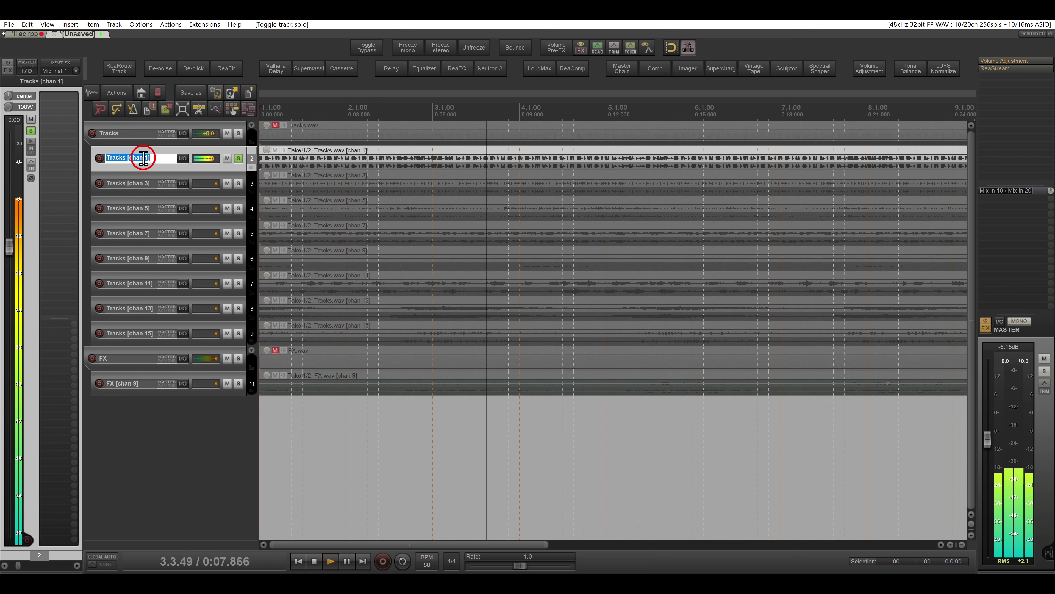
type("KICK")
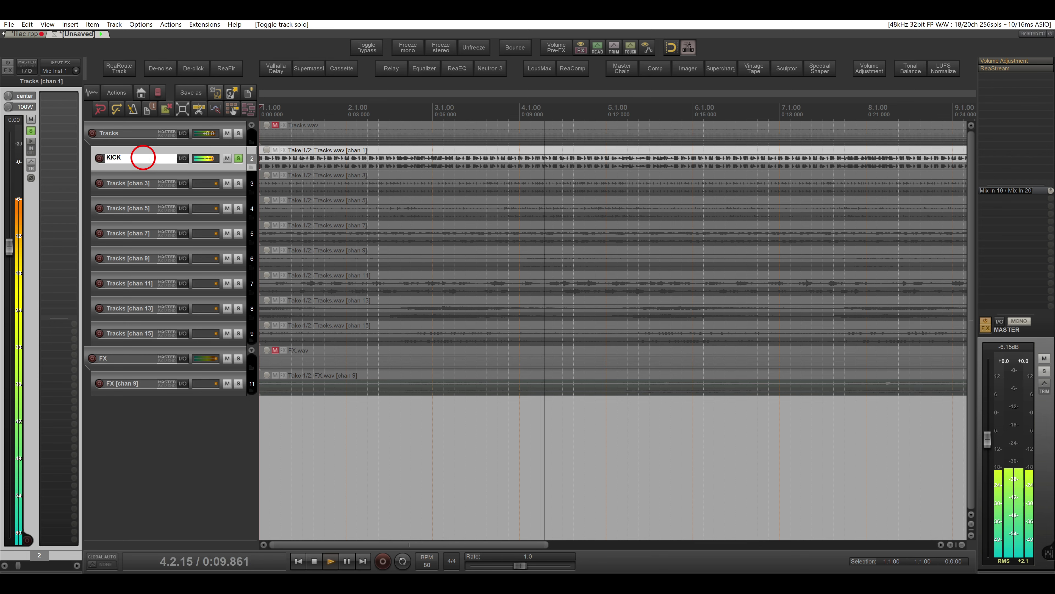
- Audition Tracks [chan 7], [chan 11], [chan 15] and FX [chan 9] in solo, stop playback and clear the solo
left_click(238, 233)
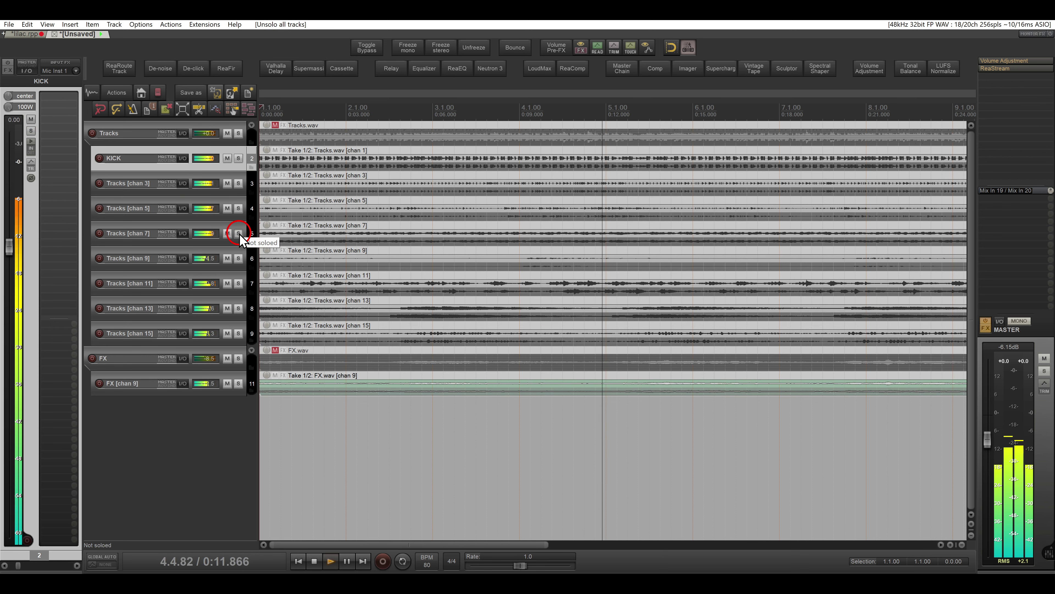
left_click(239, 233)
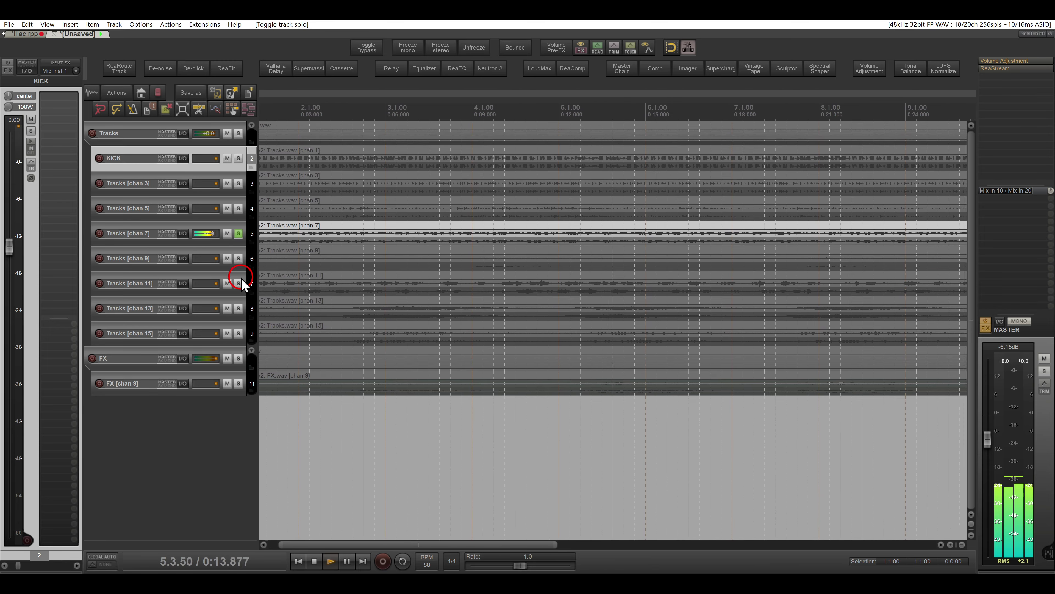
left_click(239, 283)
left_click(238, 233)
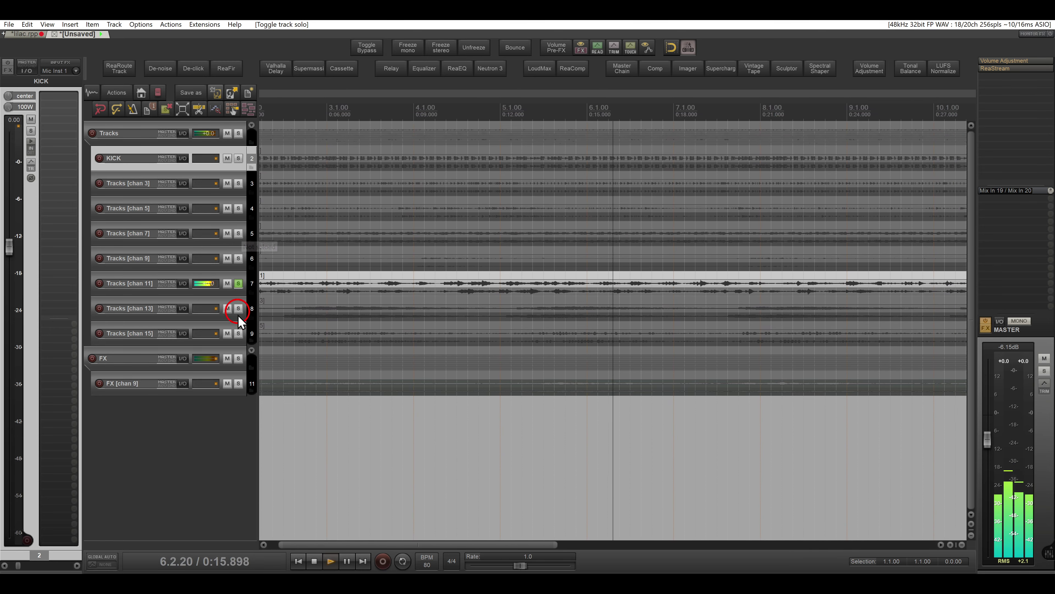
left_click(239, 333)
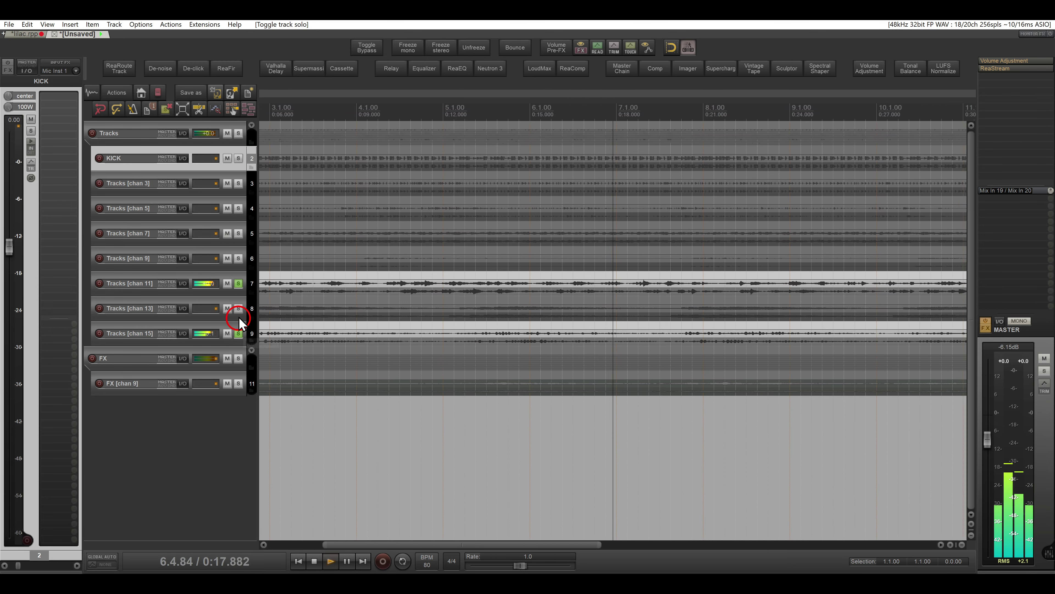
left_click(239, 283)
left_click(239, 383)
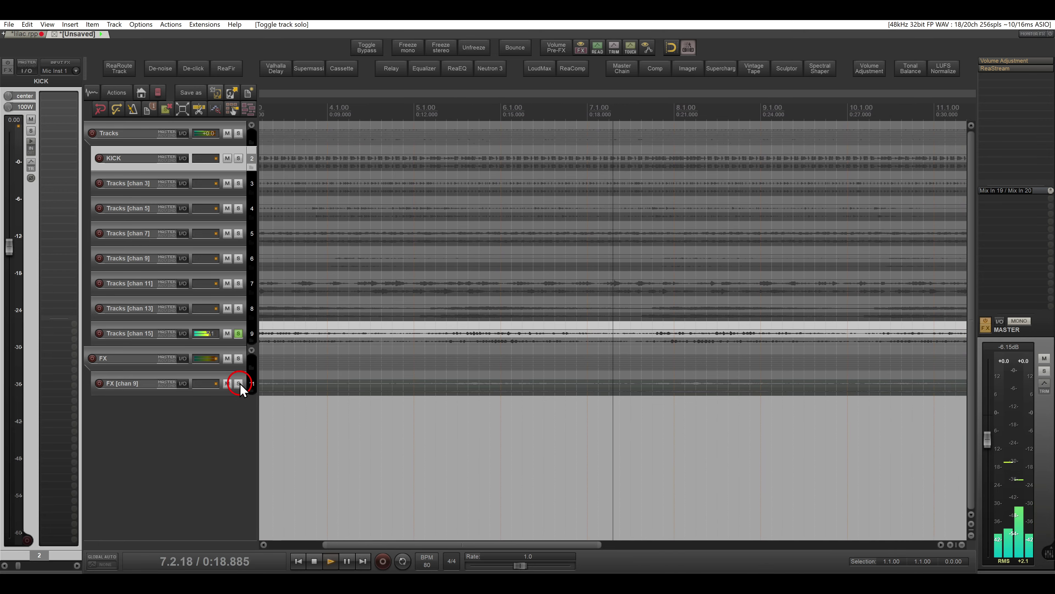
left_click(239, 333)
scroll(386, 349, "down", 5)
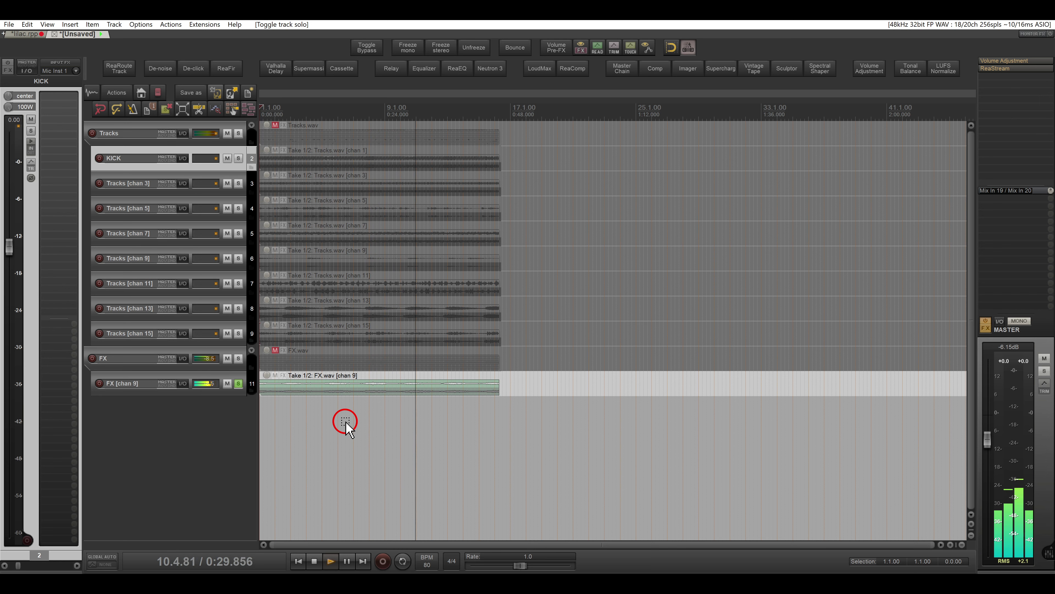
key("space")
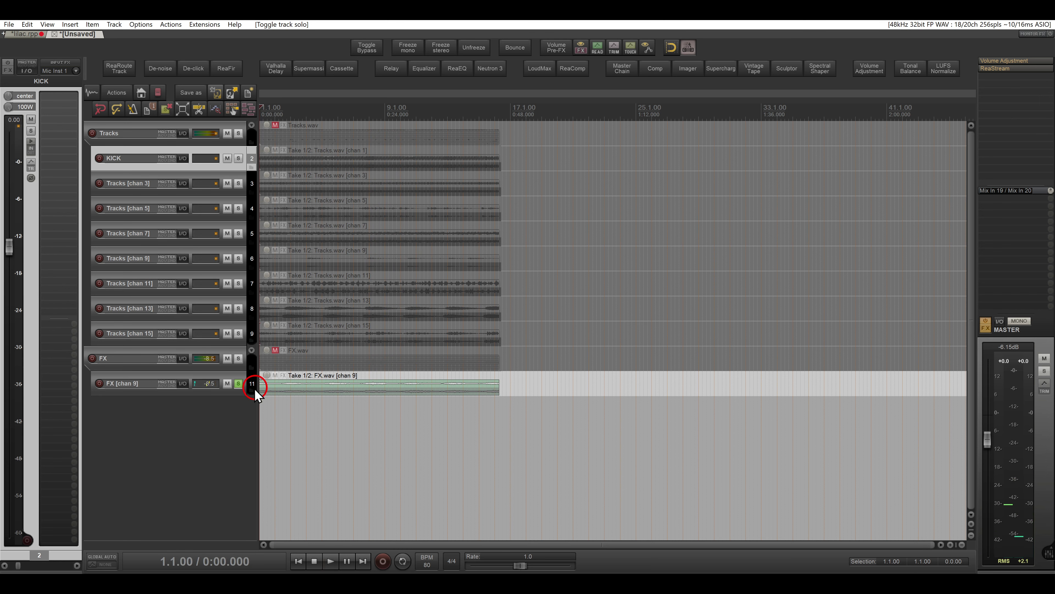
left_click(238, 382)
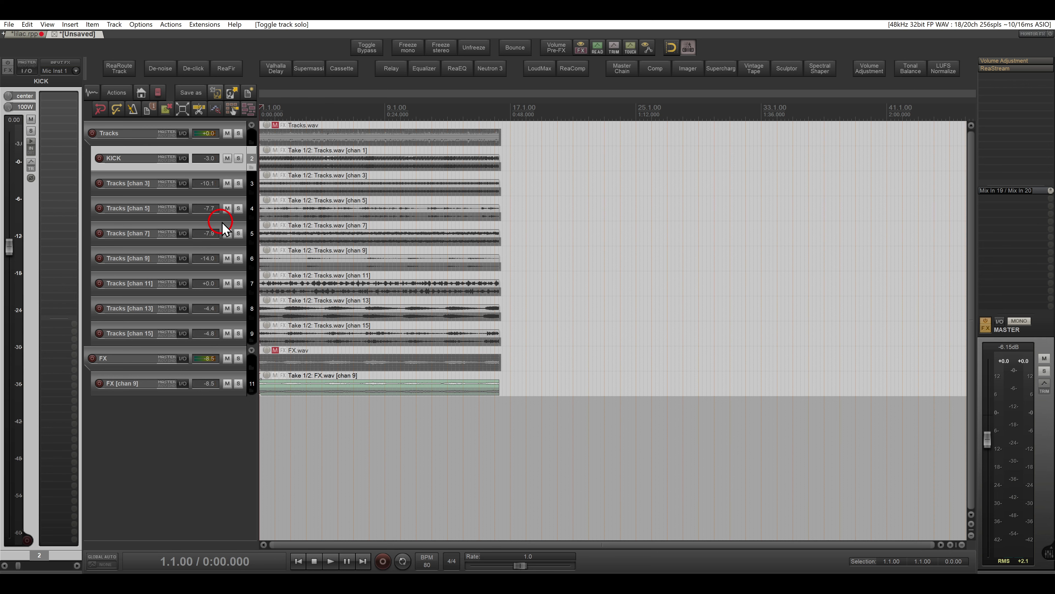
- Add the Supercharger compressor to the KICK track while playing it in solo, and finish with the solo cleared and playback stopped
left_click(239, 159)
key("space")
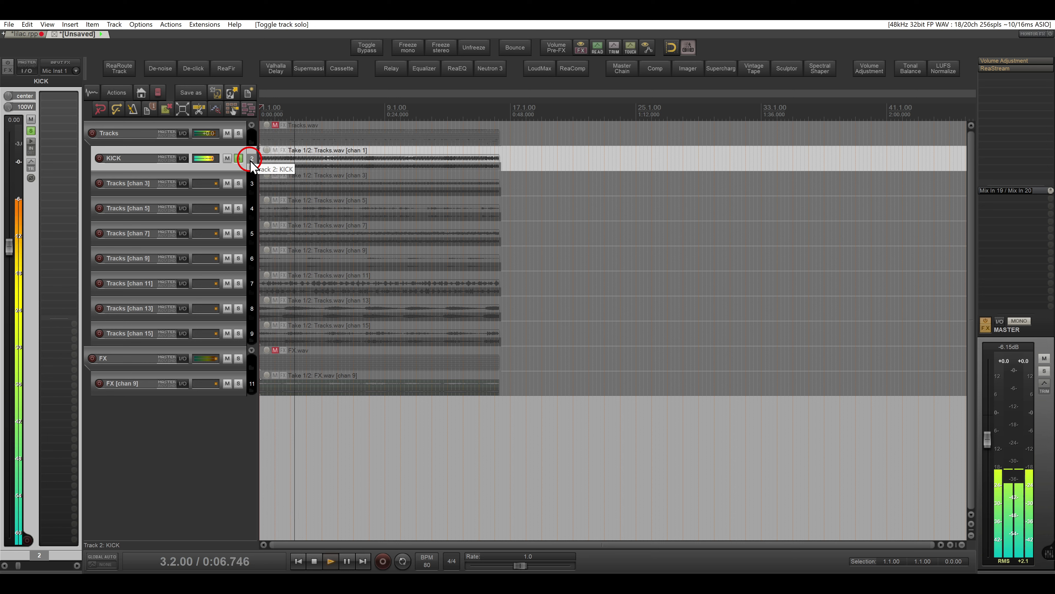
left_click(715, 67)
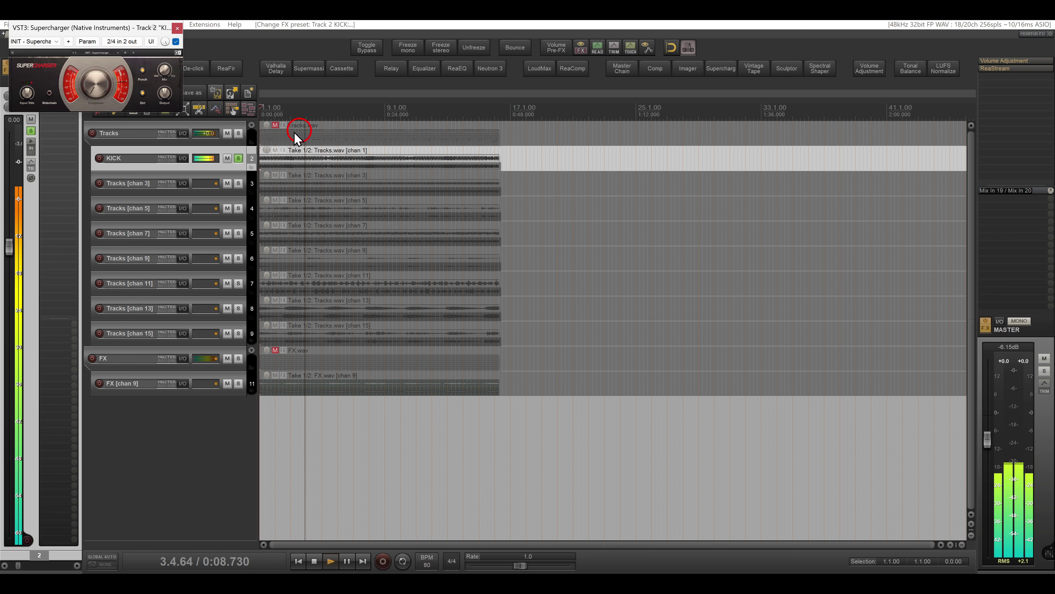
left_click_drag(119, 28, 677, 207)
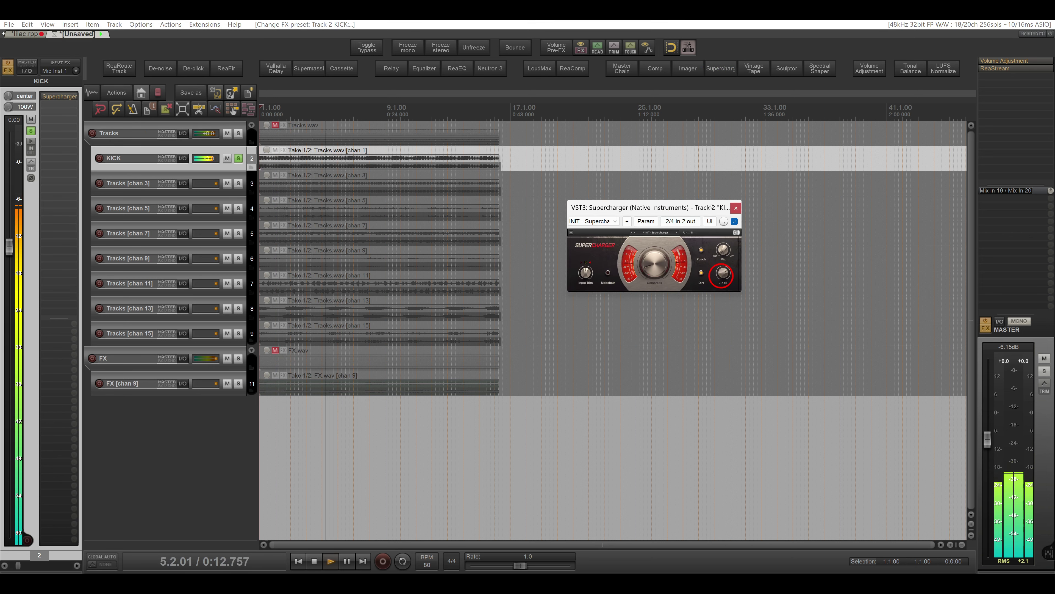
left_click(735, 207)
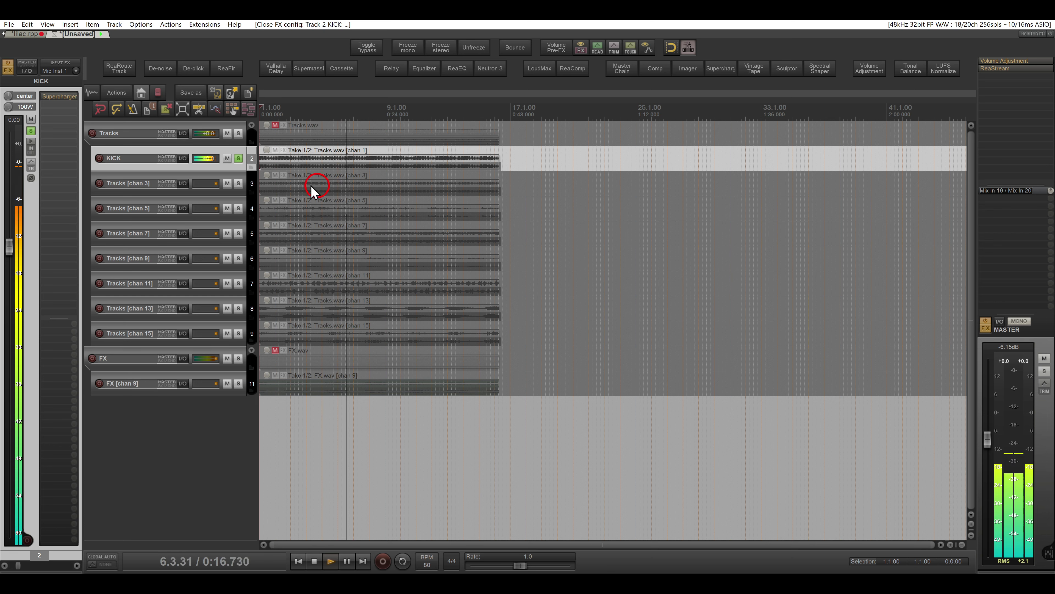
left_click(238, 158)
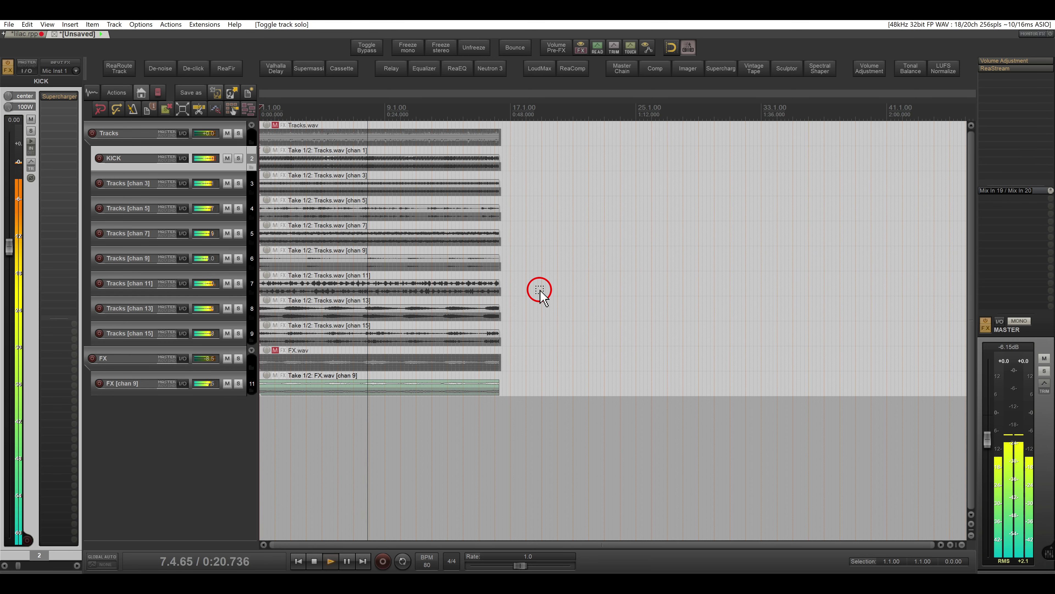
key("space")
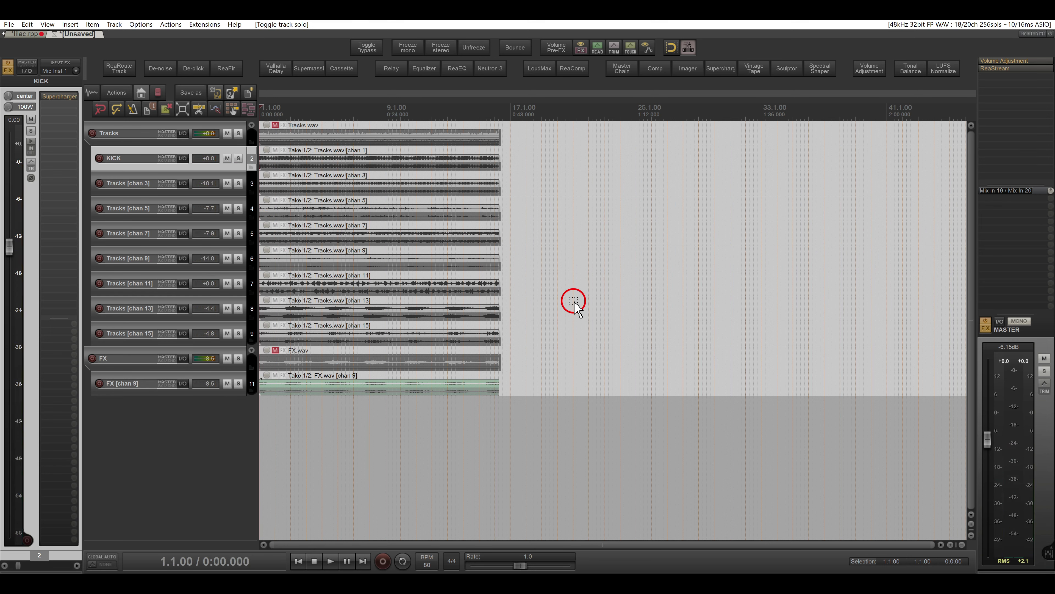